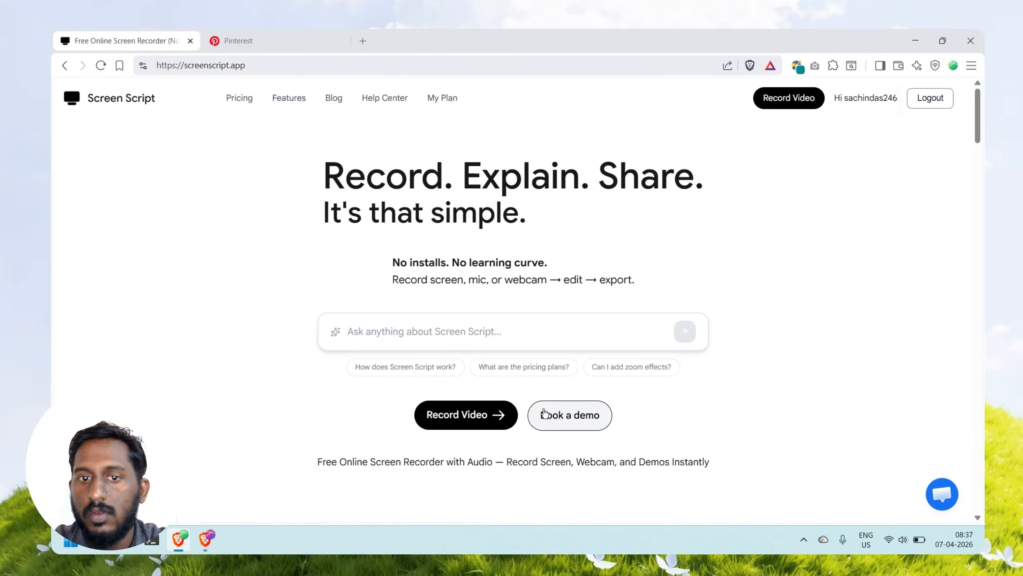
Step: Create a project named "dmo" in the launcher and open its recording setup
{"action": "left_click", "coordinate": [444, 432]}
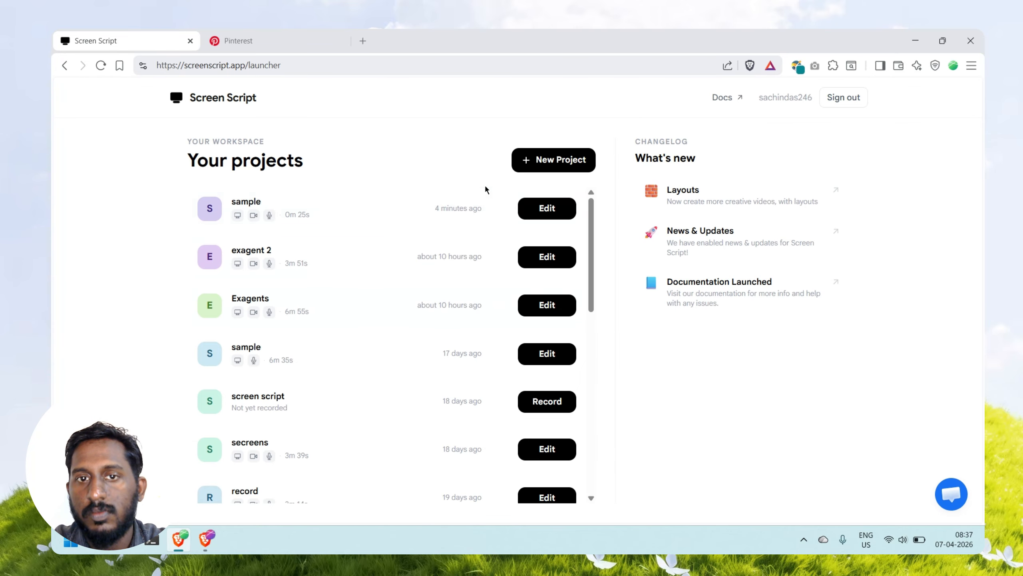
{"action": "left_click", "coordinate": [559, 171]}
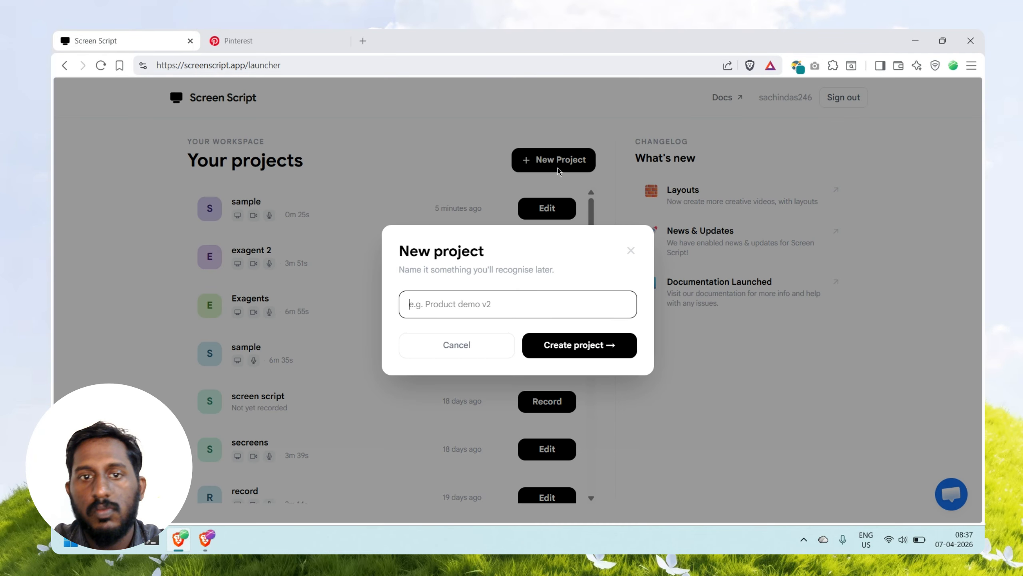
{"action": "type", "text": "dmo"}
{"action": "key", "text": "Return"}
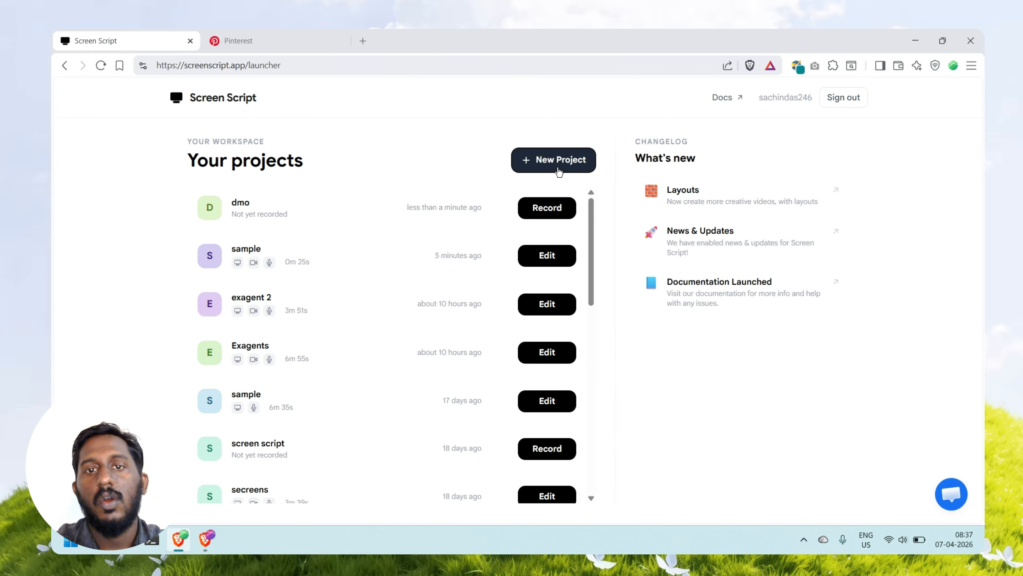
{"action": "left_click", "coordinate": [561, 212]}
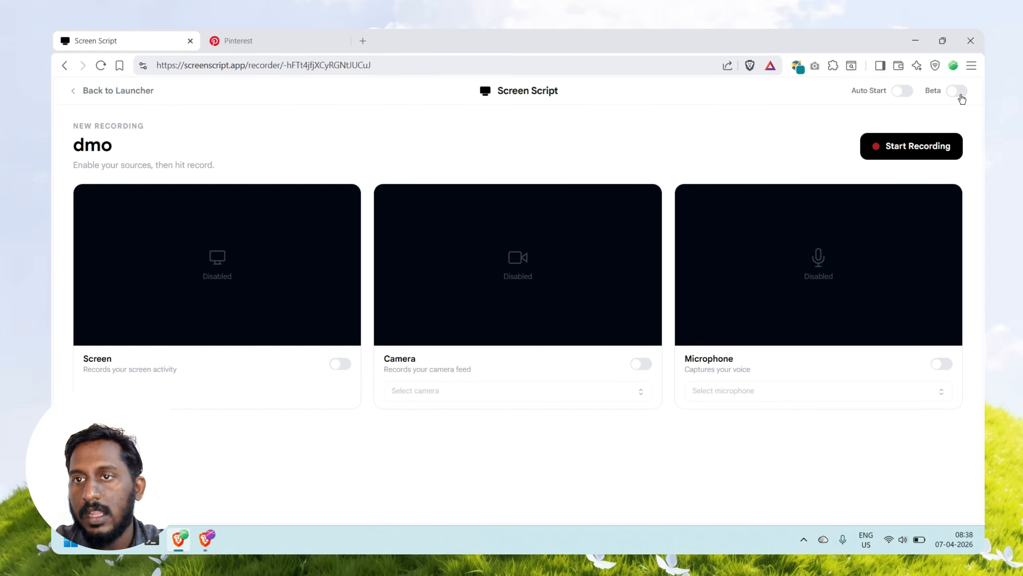
Step: Turn the recorder's Beta option on to view the extra Android source, and turn it back off
{"action": "left_click", "coordinate": [960, 95]}
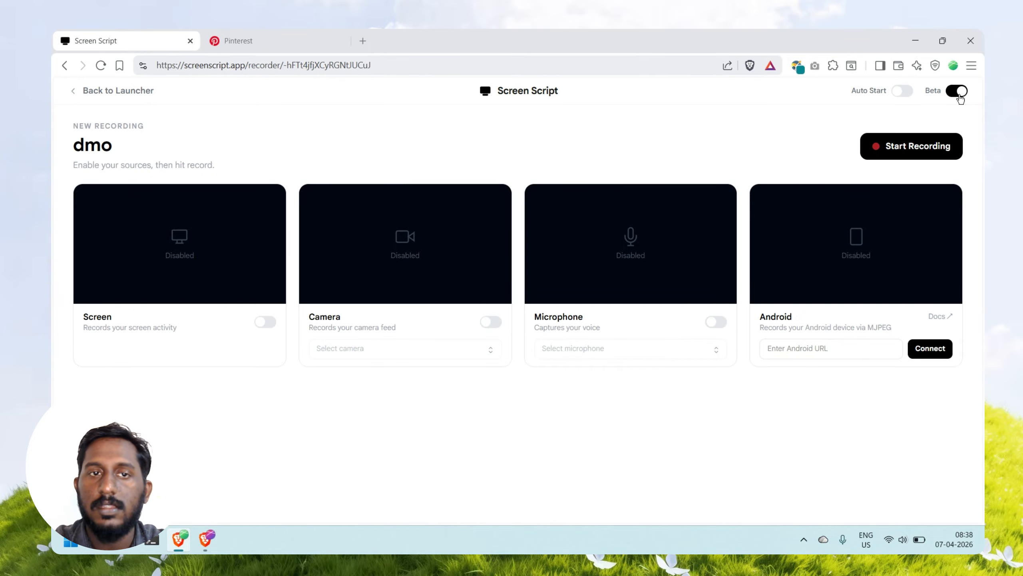
{"action": "left_click", "coordinate": [959, 93]}
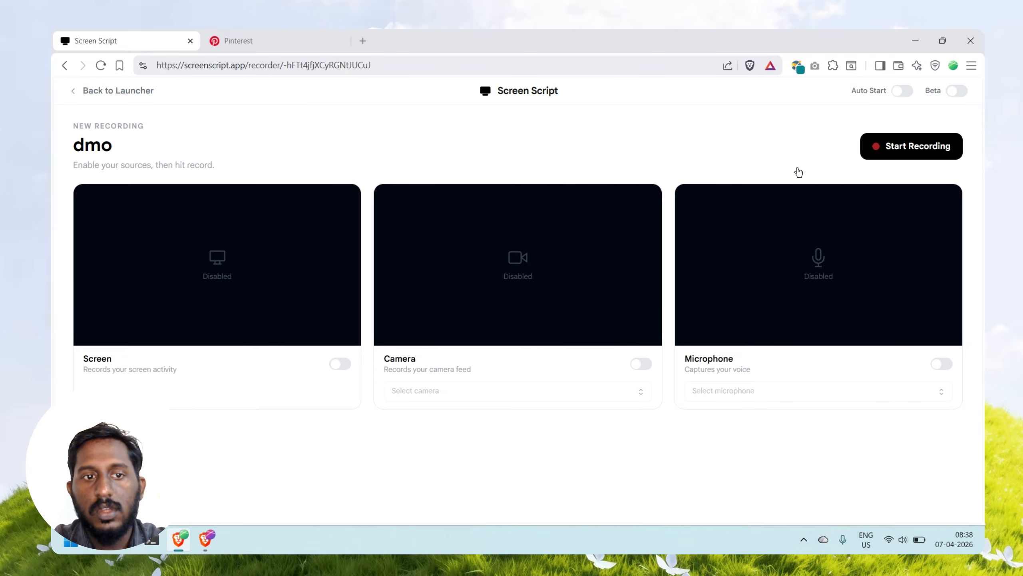
Step: Try the entire-screen and window sharing options with system audio for the screen source, and cancel the sharing request
{"action": "left_click", "coordinate": [344, 363]}
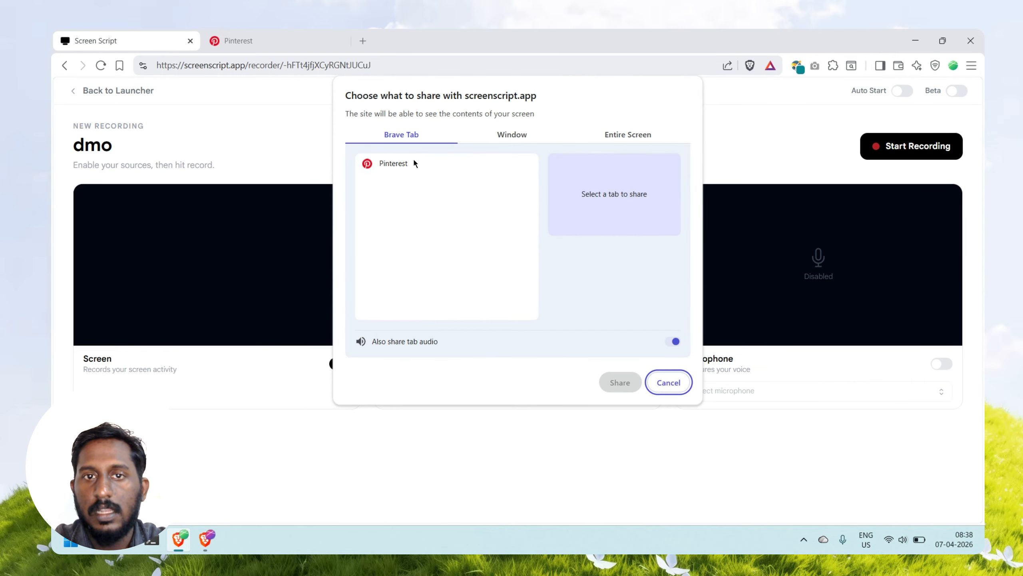
{"action": "left_click", "coordinate": [514, 135]}
{"action": "left_click", "coordinate": [629, 135]}
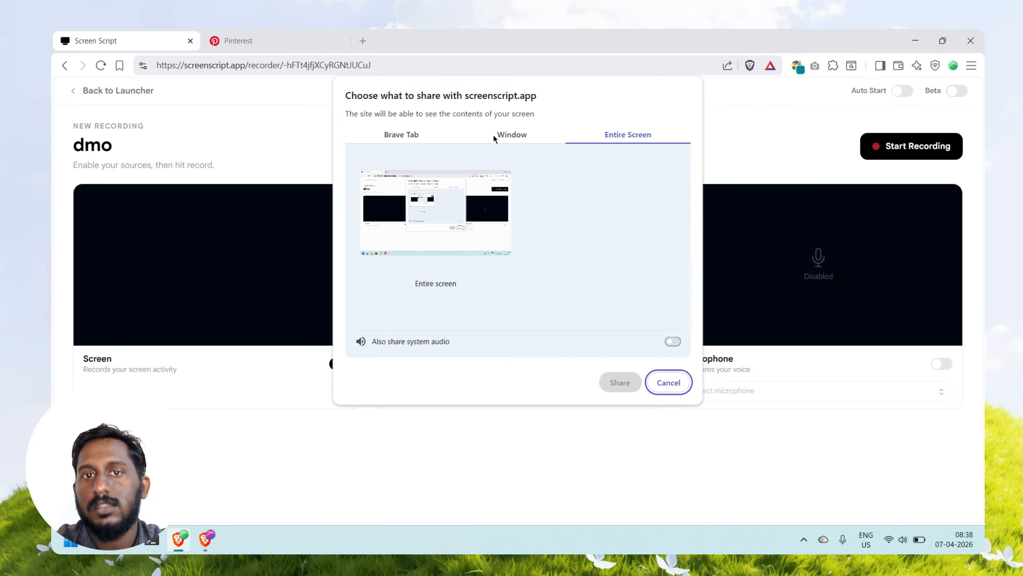
{"action": "left_click", "coordinate": [398, 251]}
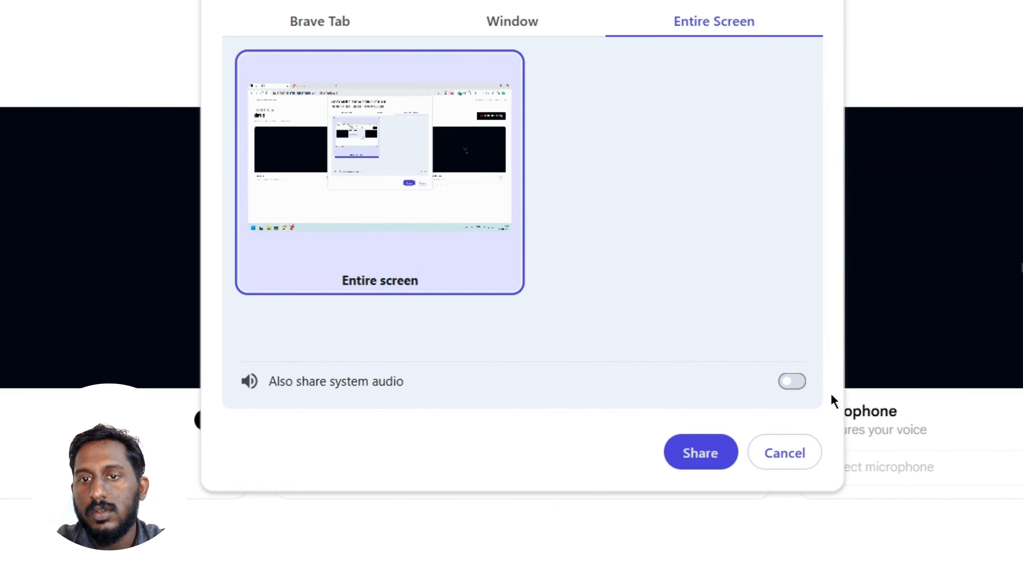
{"action": "left_click", "coordinate": [792, 379]}
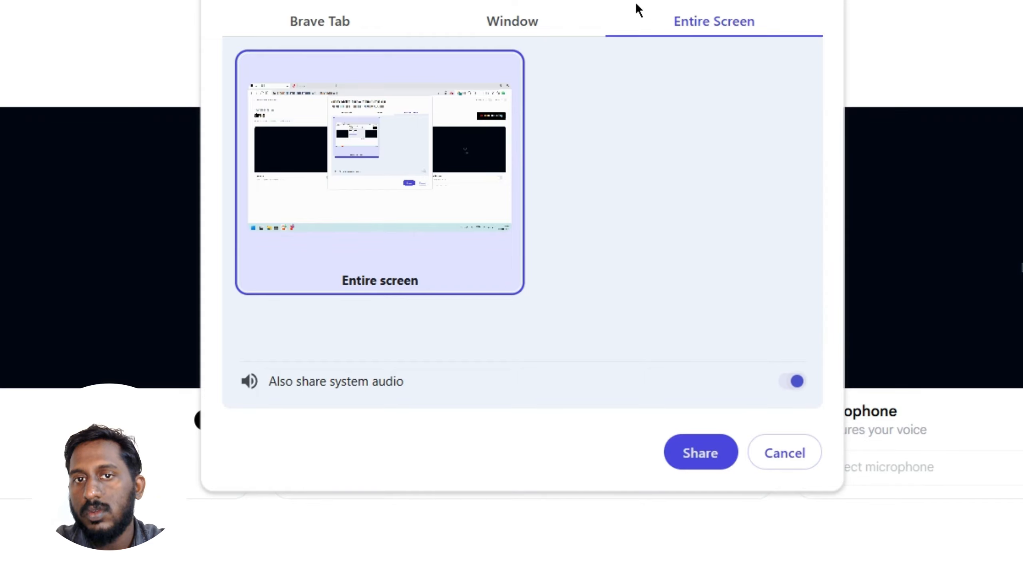
{"action": "left_click", "coordinate": [511, 24]}
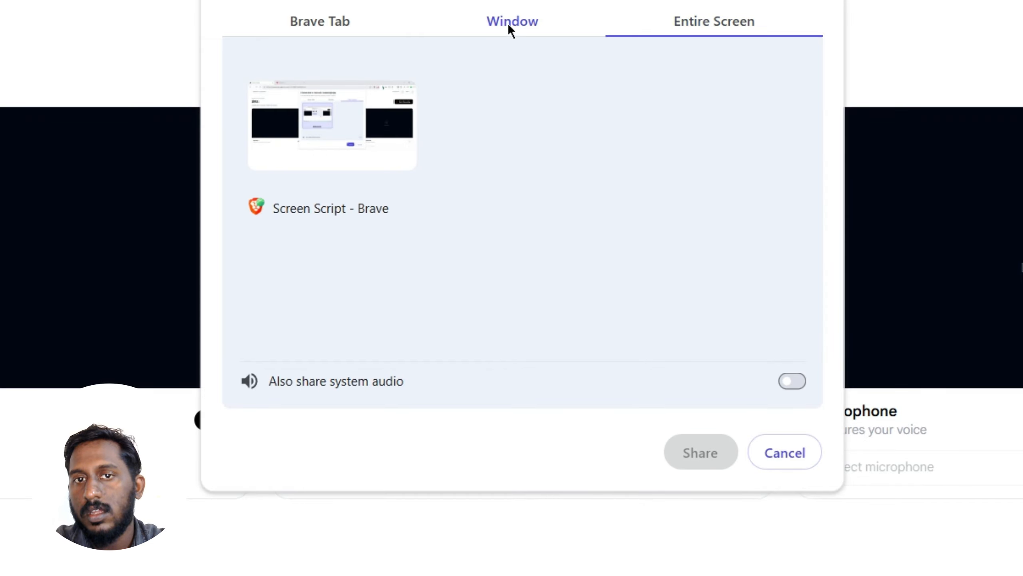
{"action": "left_click", "coordinate": [796, 381]}
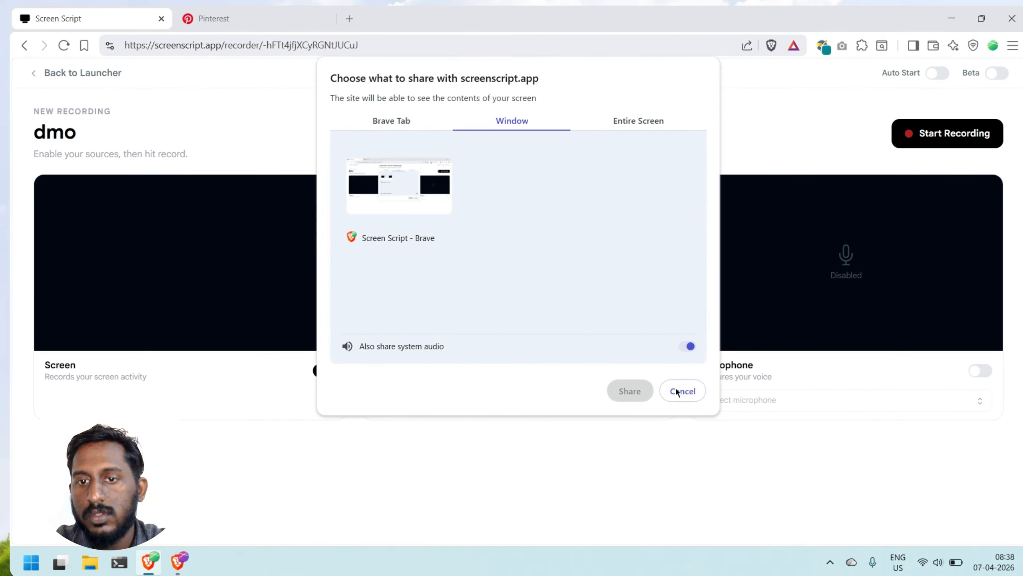
{"action": "left_click", "coordinate": [785, 452]}
Step: Turn on the camera source, review the selectable cameras, and turn the camera back off
{"action": "left_click", "coordinate": [660, 372]}
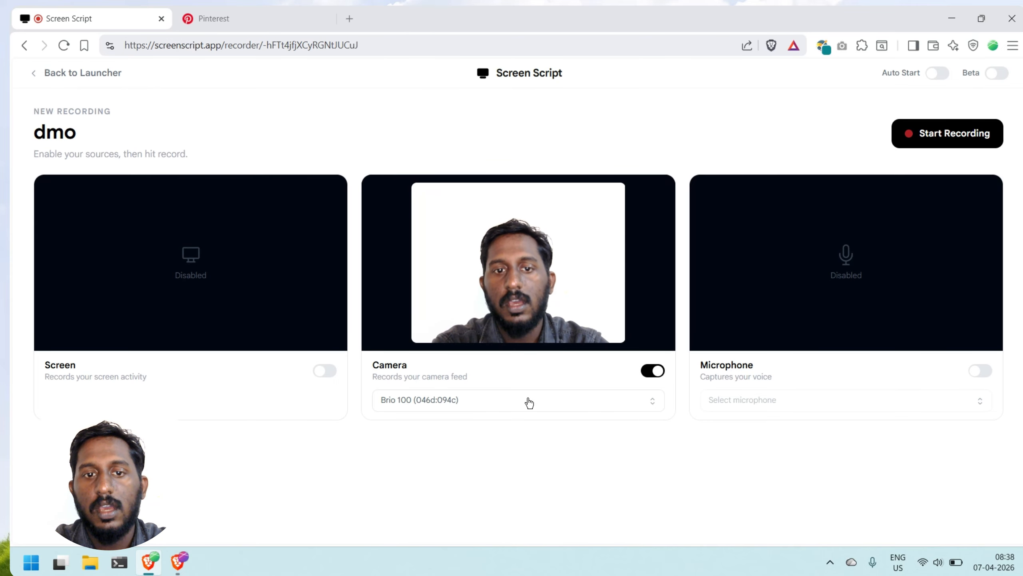
{"action": "left_click", "coordinate": [483, 406]}
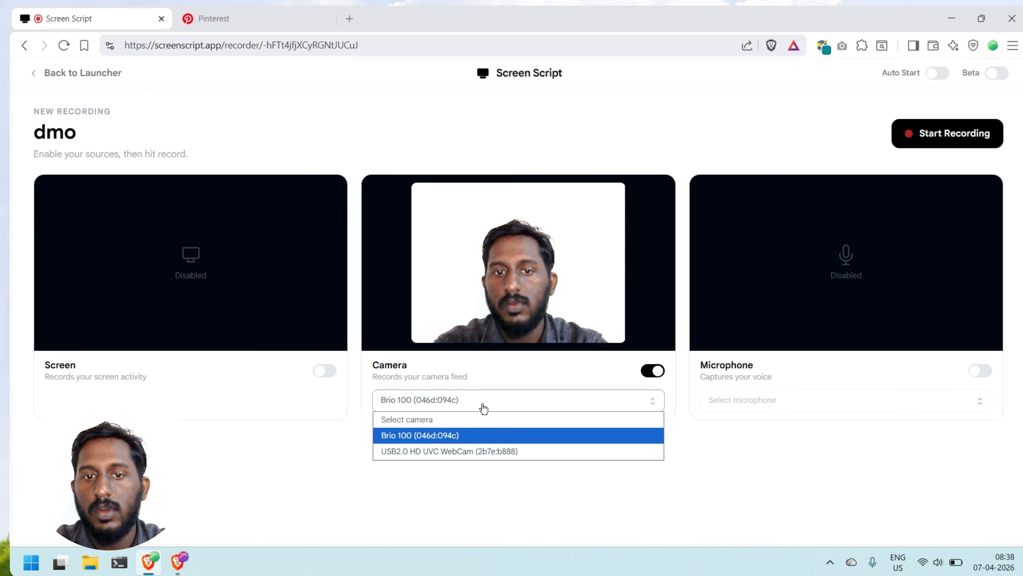
{"action": "left_click", "coordinate": [483, 408]}
{"action": "left_click", "coordinate": [656, 373]}
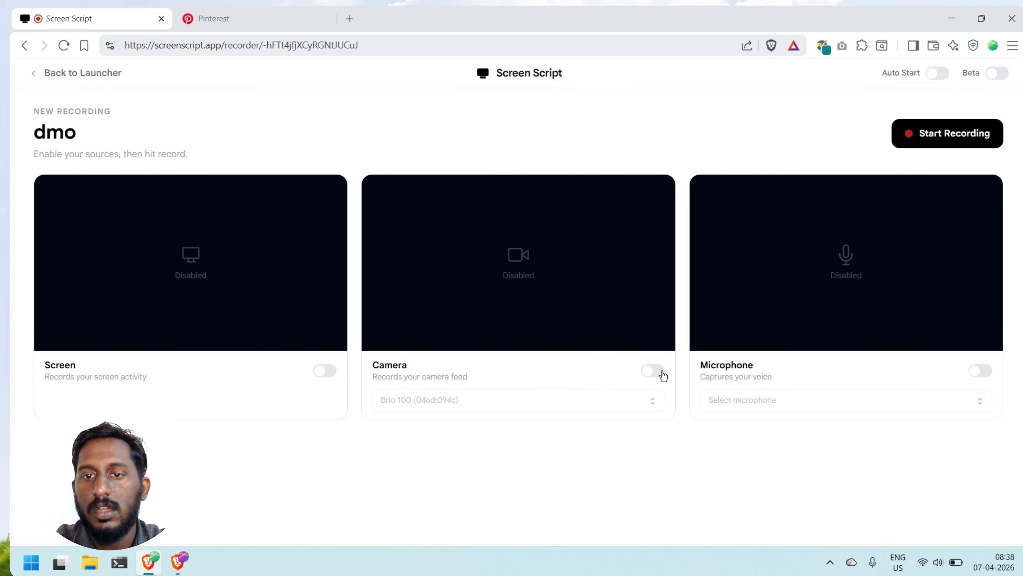
Step: Turn on the microphone source, review the selectable microphones, and turn the microphone back off
{"action": "left_click", "coordinate": [982, 367]}
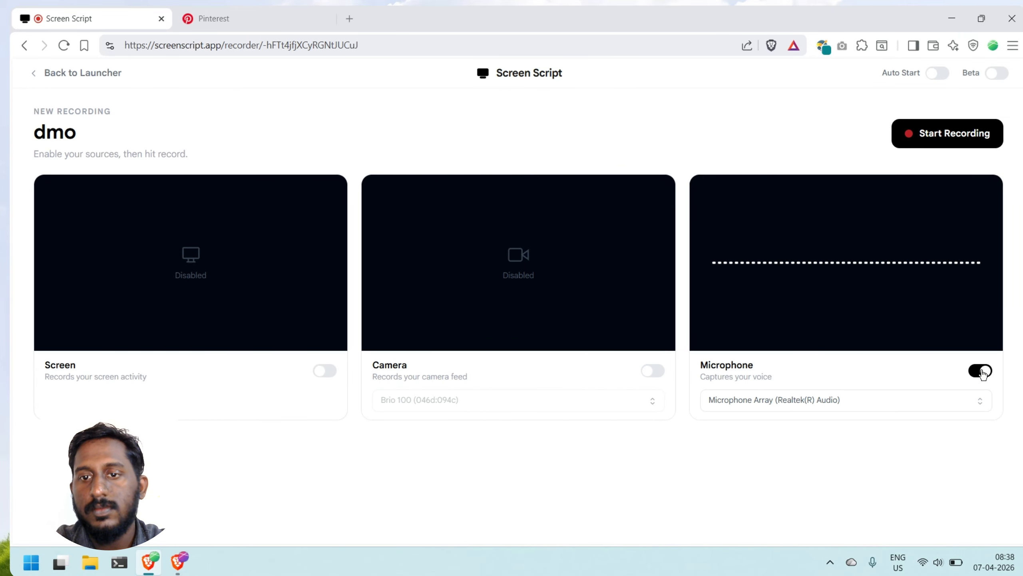
{"action": "left_click", "coordinate": [933, 401]}
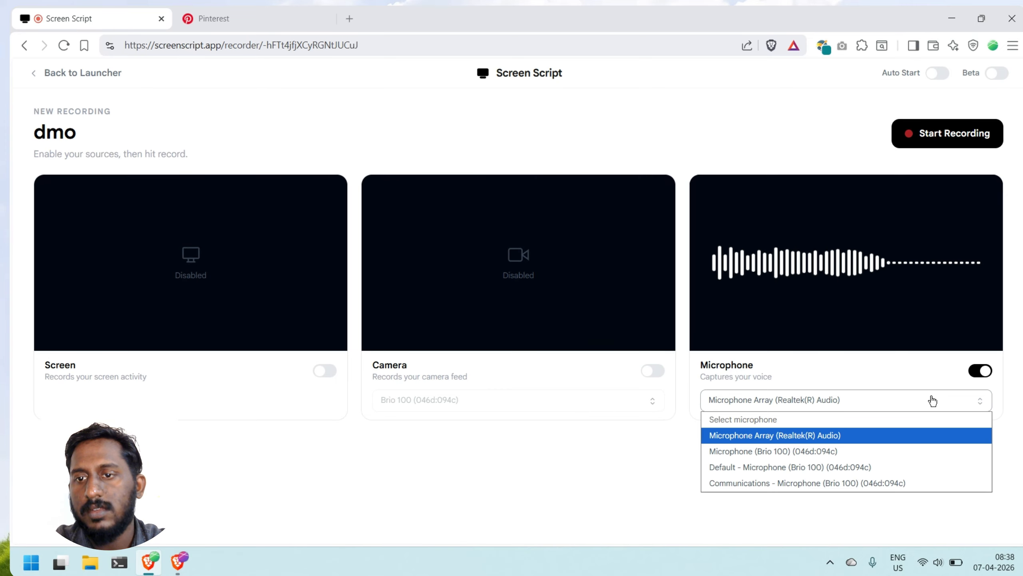
{"action": "left_click", "coordinate": [982, 371]}
{"action": "left_click", "coordinate": [982, 370]}
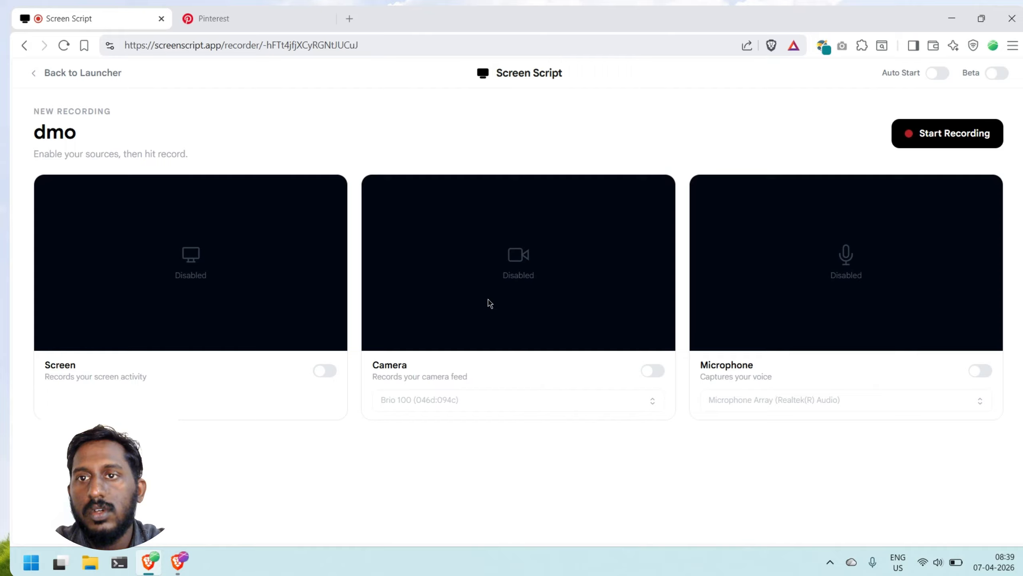
Step: Open the 25-second "sample" project from the launcher for editing and enlarge the preview area above the timeline
{"action": "left_click", "coordinate": [93, 83]}
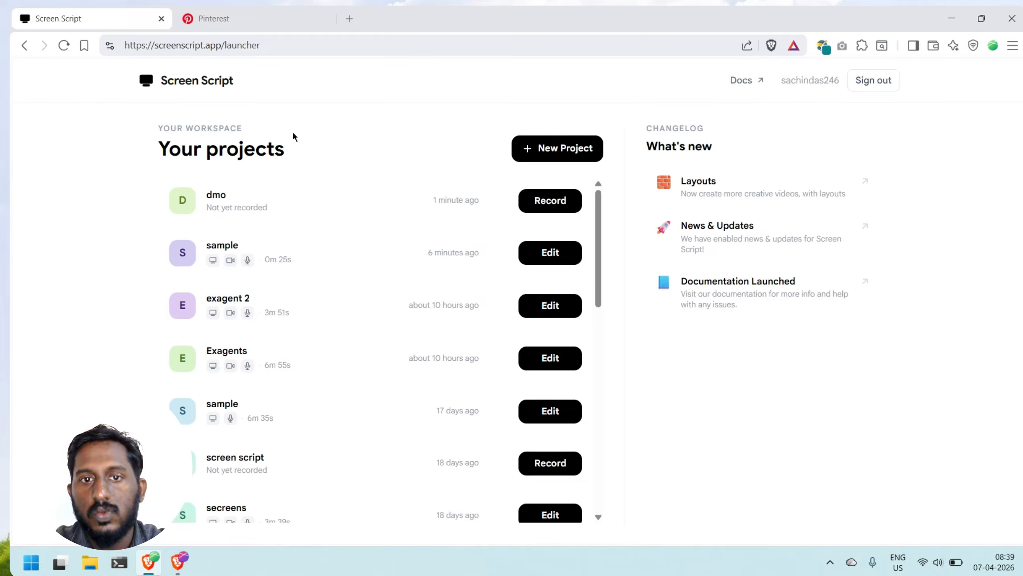
{"action": "left_click", "coordinate": [561, 255]}
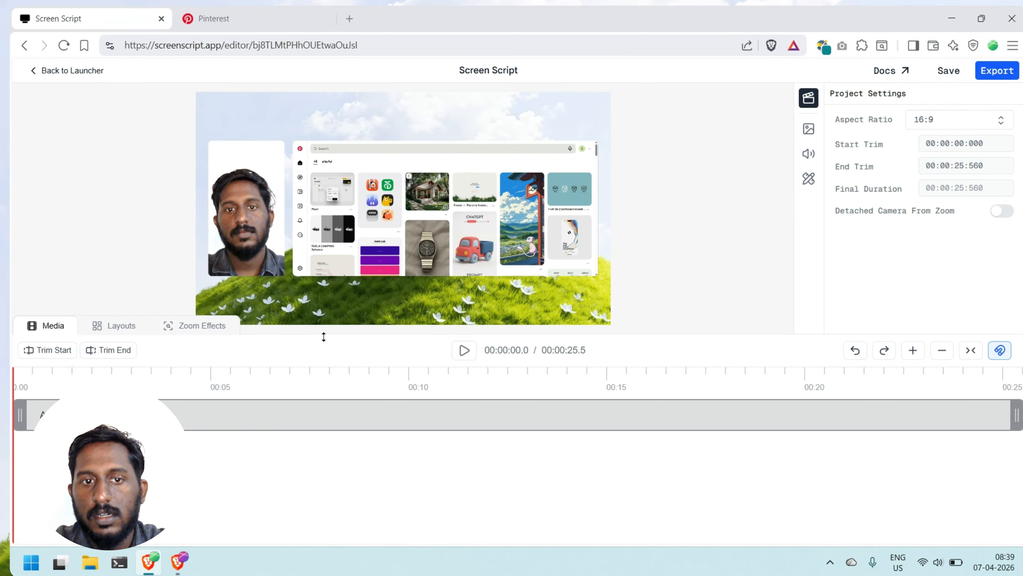
{"action": "left_click_drag", "start_coordinate": [324, 336], "coordinate": [333, 357]}
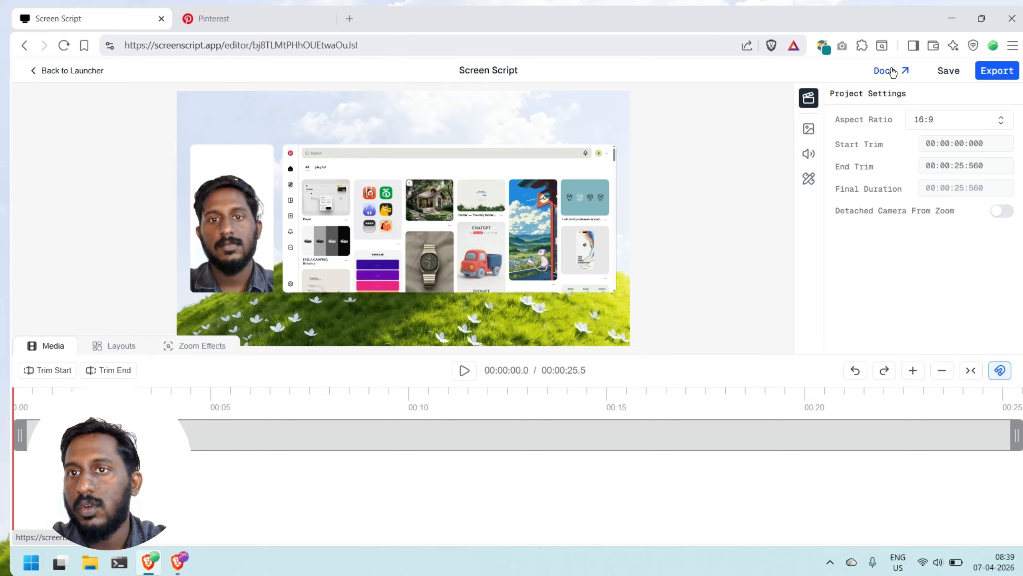
Step: Save the project and check the aspect ratio choices, keeping 16:9
{"action": "left_click", "coordinate": [955, 71]}
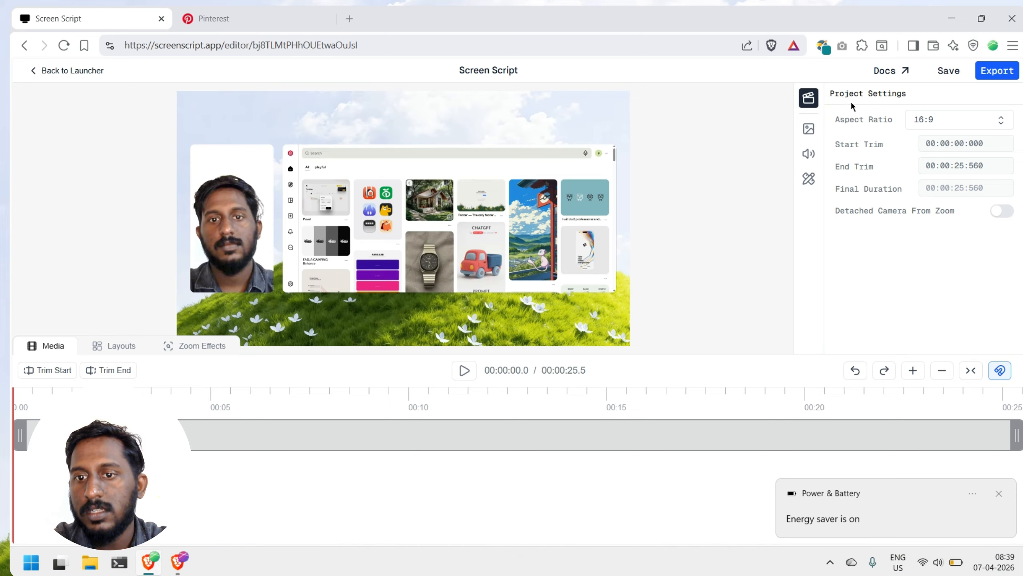
{"action": "left_click", "coordinate": [999, 494]}
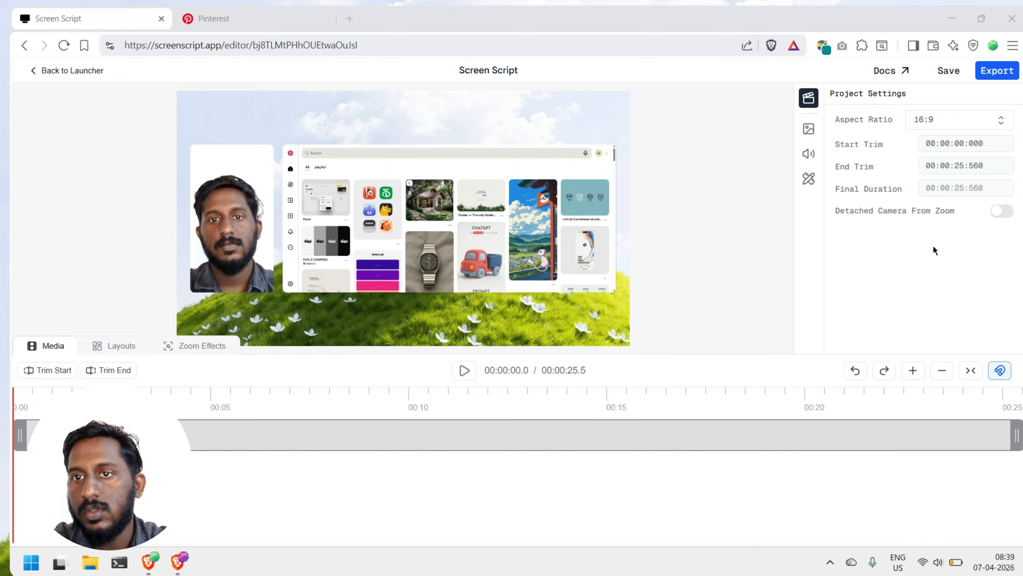
{"action": "left_click", "coordinate": [929, 121]}
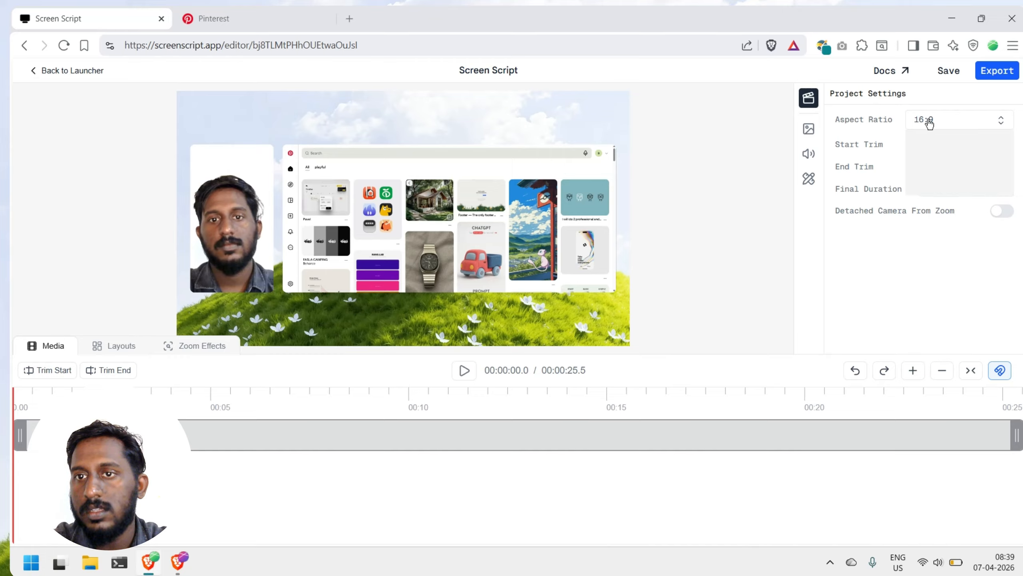
{"action": "left_click", "coordinate": [928, 122]}
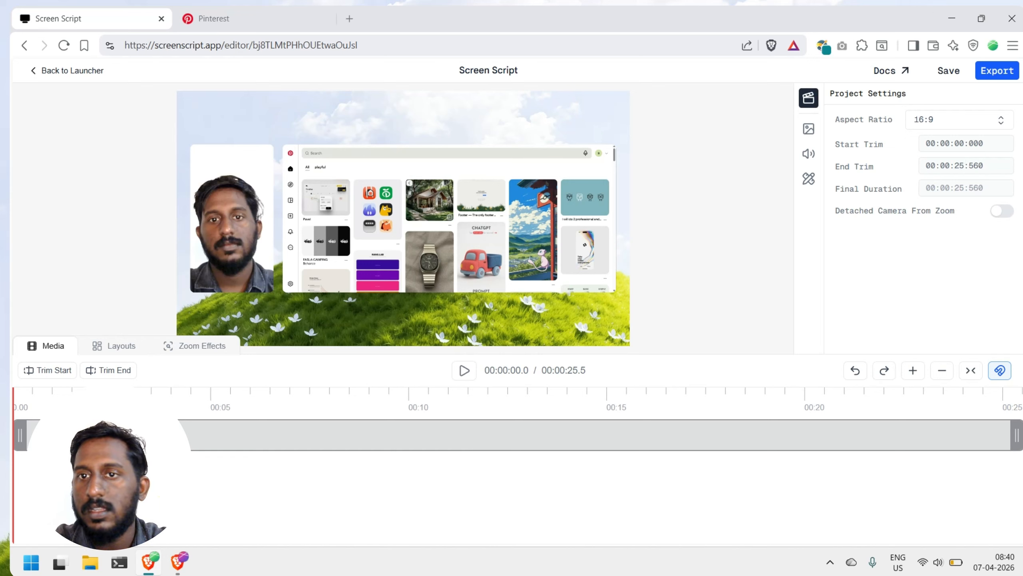
Step: Try several built-in wallpaper images, including the orange-blue waves and the pink-purple gradient
{"action": "left_click", "coordinate": [809, 131]}
{"action": "left_click", "coordinate": [848, 166]}
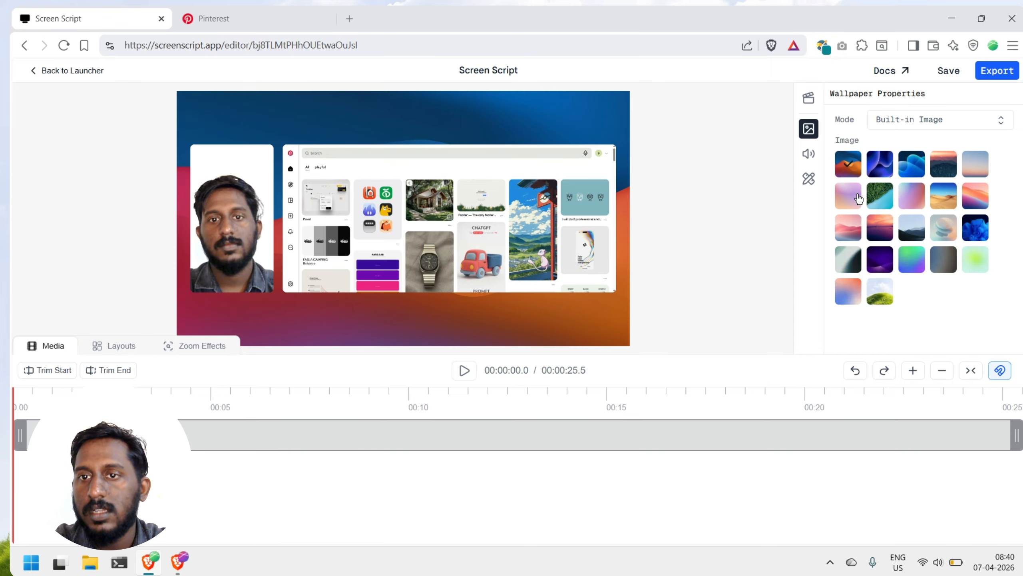
{"action": "left_click", "coordinate": [854, 196]}
{"action": "left_click", "coordinate": [911, 200]}
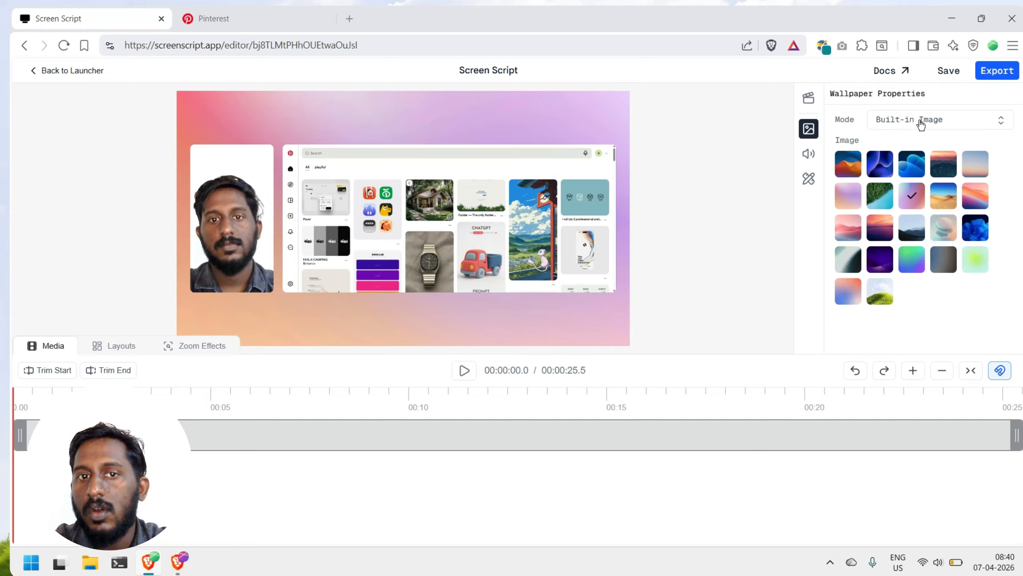
Step: Try a solid green wallpaper color and switch the wallpaper mode to Custom Image
{"action": "left_click", "coordinate": [921, 121]}
{"action": "left_click", "coordinate": [914, 137]}
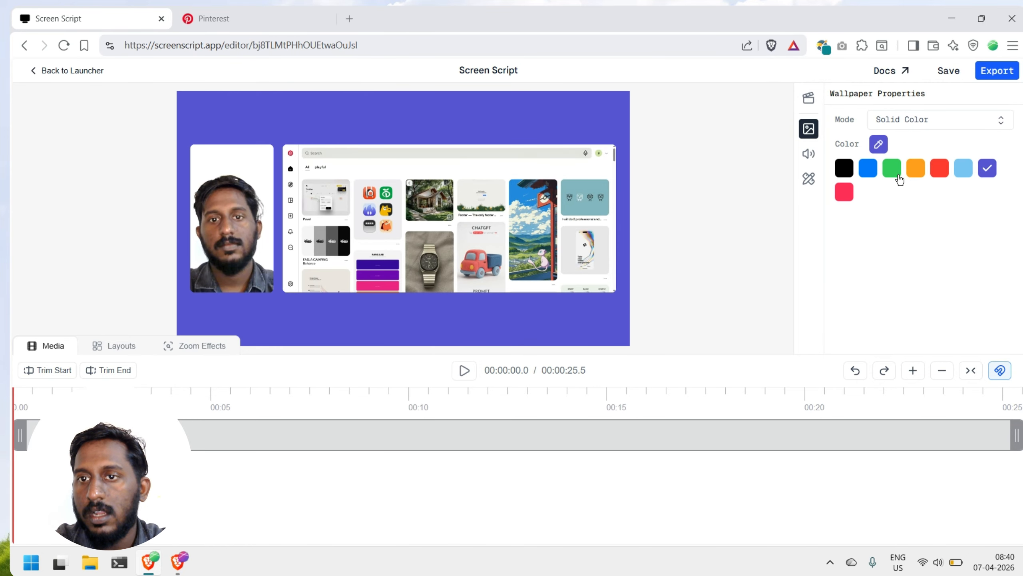
{"action": "left_click", "coordinate": [895, 172]}
{"action": "left_click", "coordinate": [927, 127]}
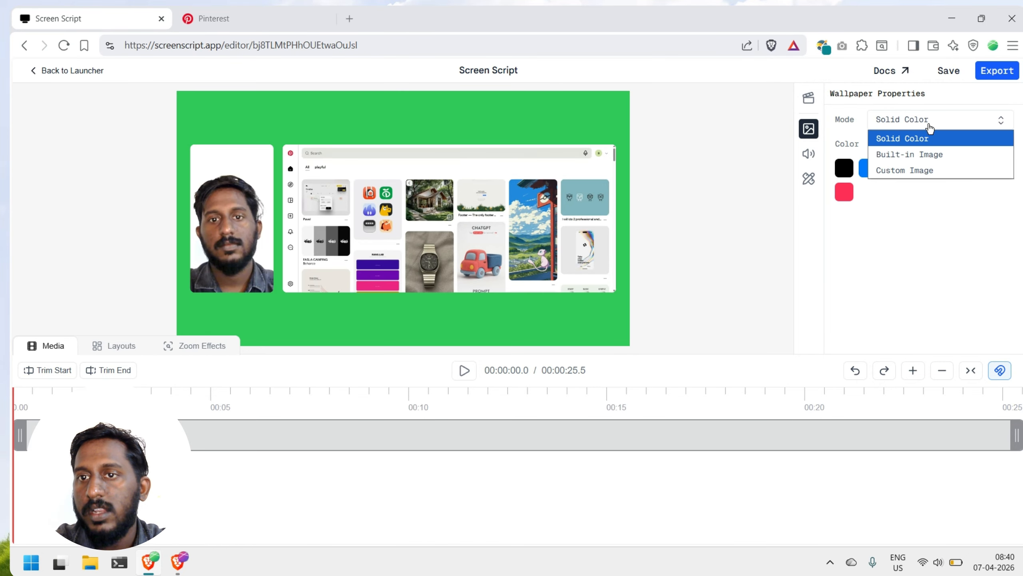
{"action": "left_click", "coordinate": [907, 172]}
Step: Switch the wallpaper mode to Built-in Image and apply the green grassy hill image
{"action": "left_click", "coordinate": [903, 125]}
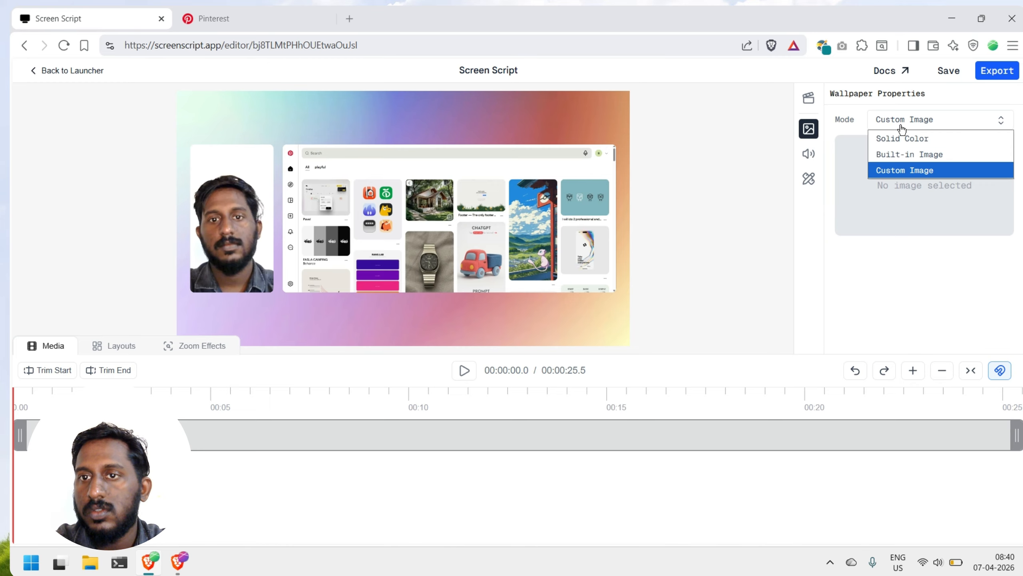
{"action": "left_click", "coordinate": [889, 154]}
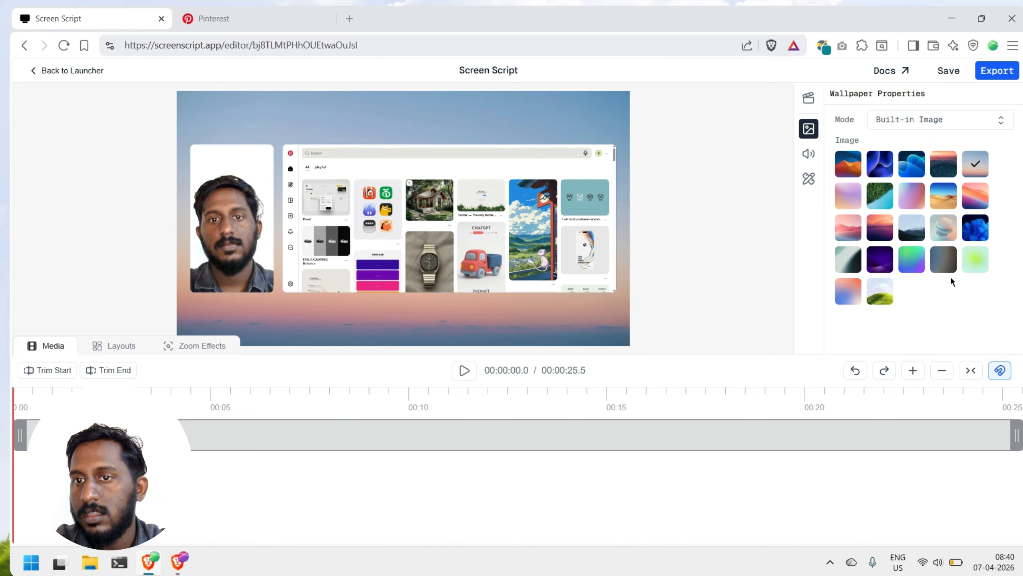
{"action": "left_click", "coordinate": [880, 298]}
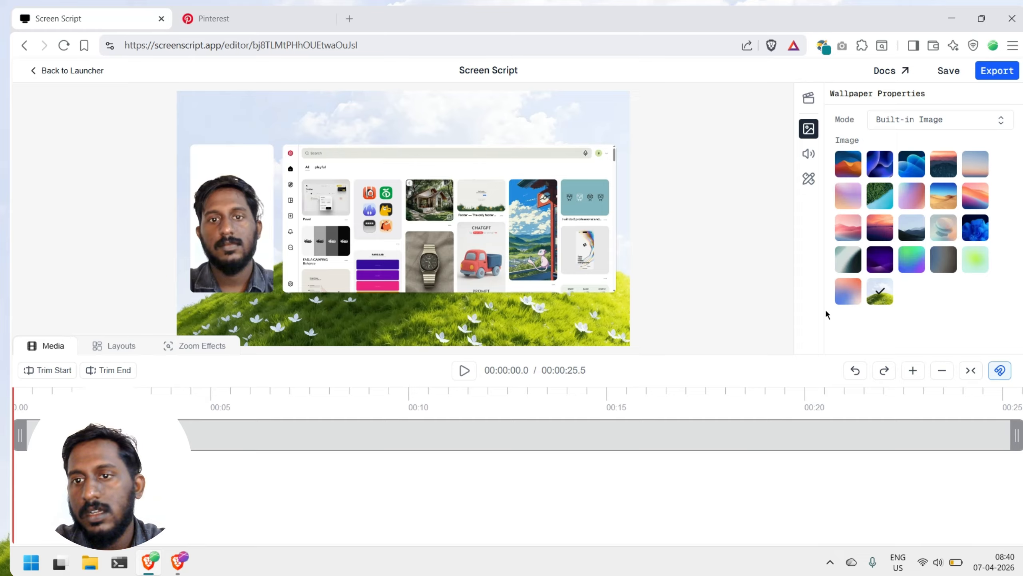
Step: Check the mic and device volume settings and set the screen outline width to 100
{"action": "left_click", "coordinate": [809, 154]}
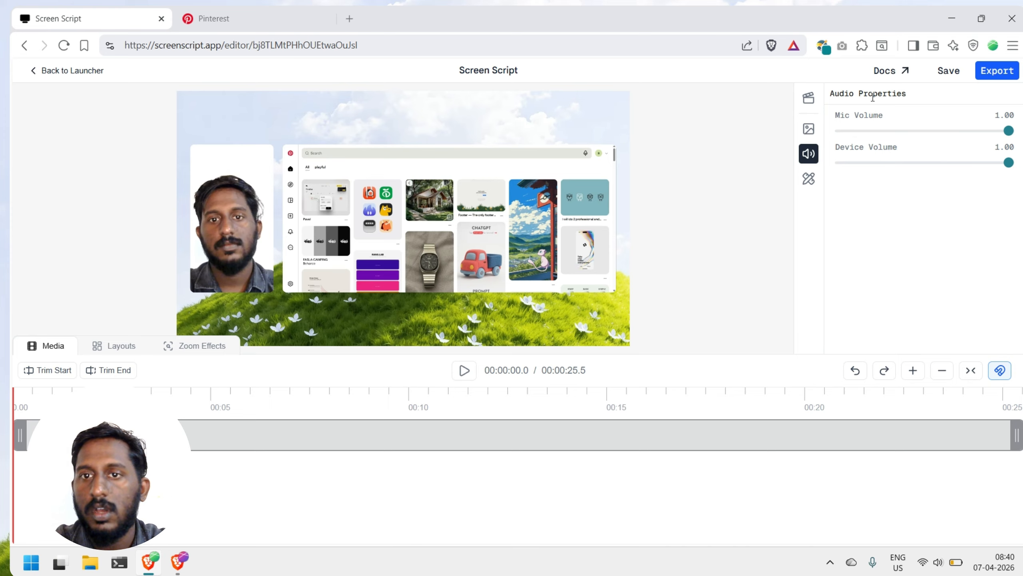
{"action": "left_click", "coordinate": [810, 180]}
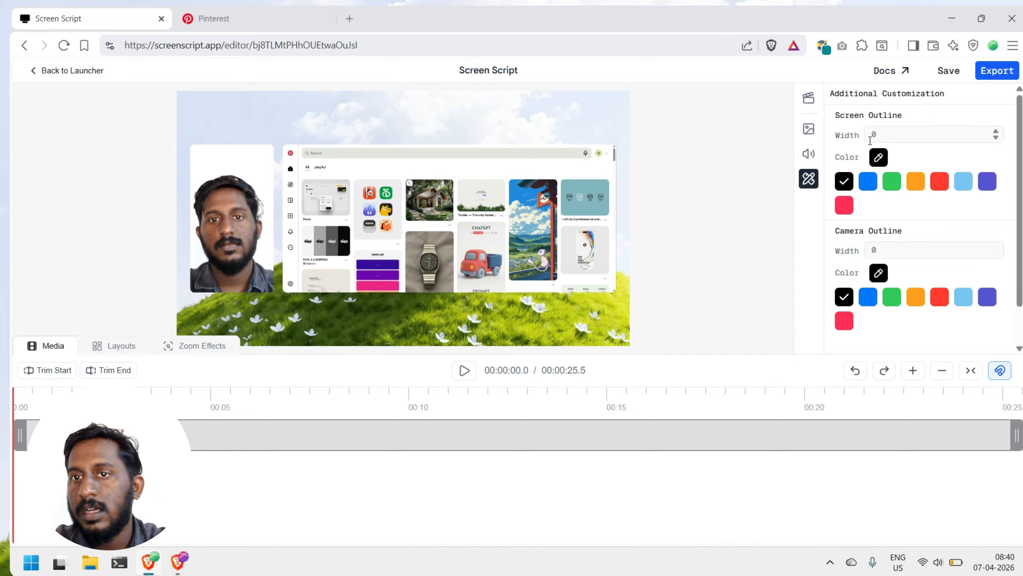
{"action": "left_click", "coordinate": [888, 131]}
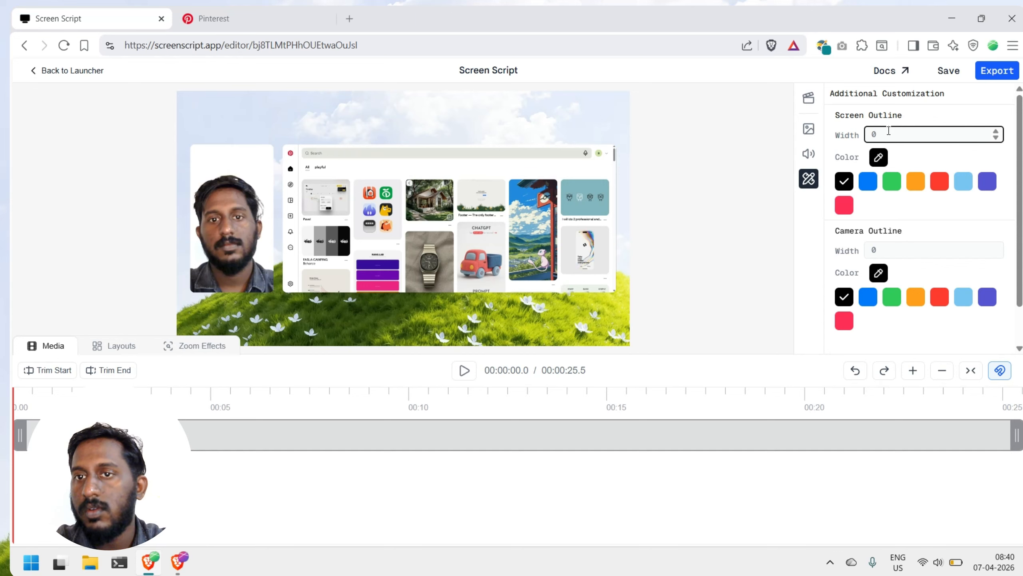
{"action": "type", "text": "100"}
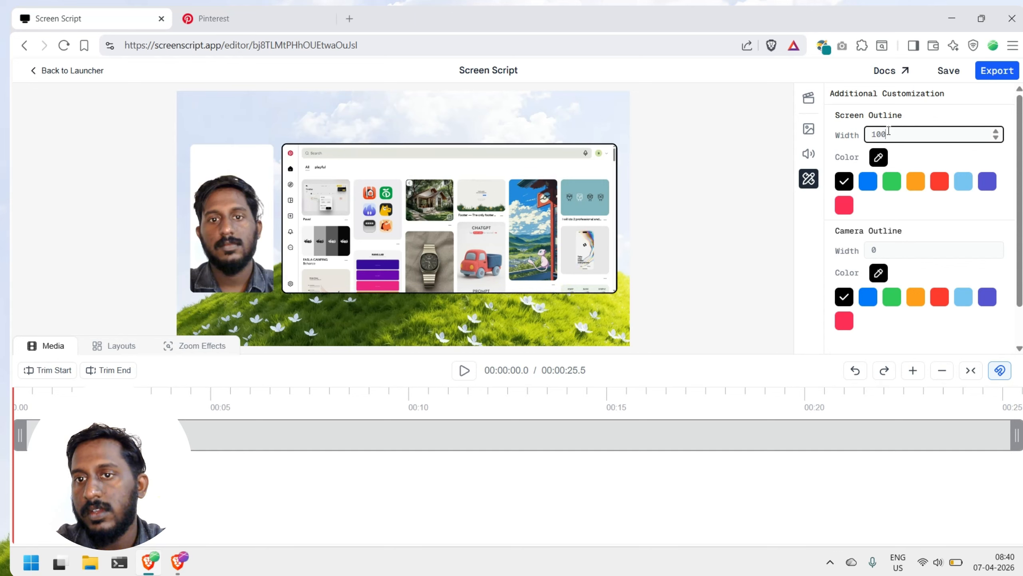
Step: Try a camera outline width of 50, and settle on a width of 110
{"action": "left_click", "coordinate": [882, 249]}
{"action": "type", "text": "50"}
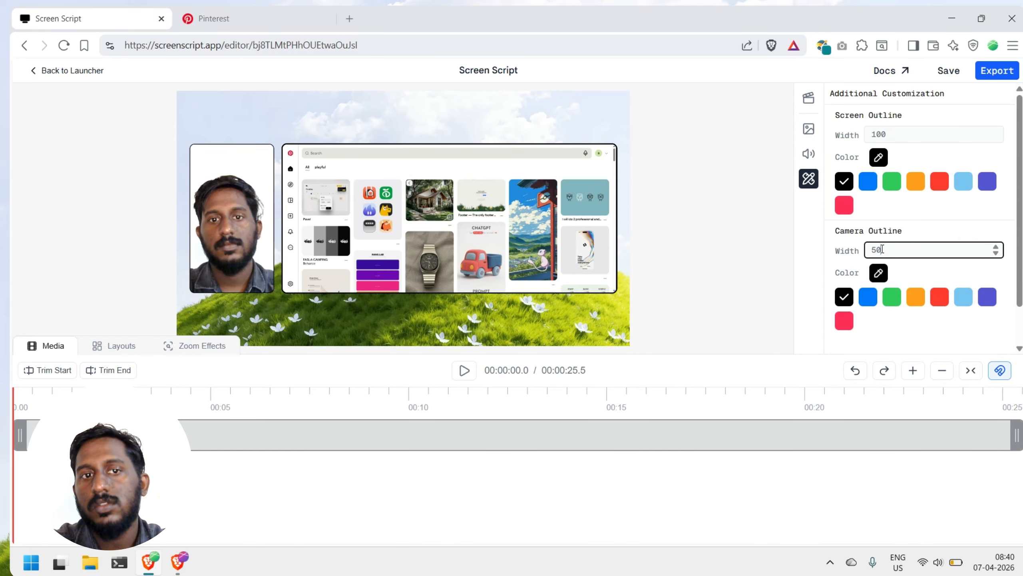
{"action": "key", "text": "BackSpace"}
{"action": "key", "text": "BackSpace"}
{"action": "type", "text": "110"}
Step: Try green and blue as the screen outline color and return it to black
{"action": "left_click", "coordinate": [892, 184]}
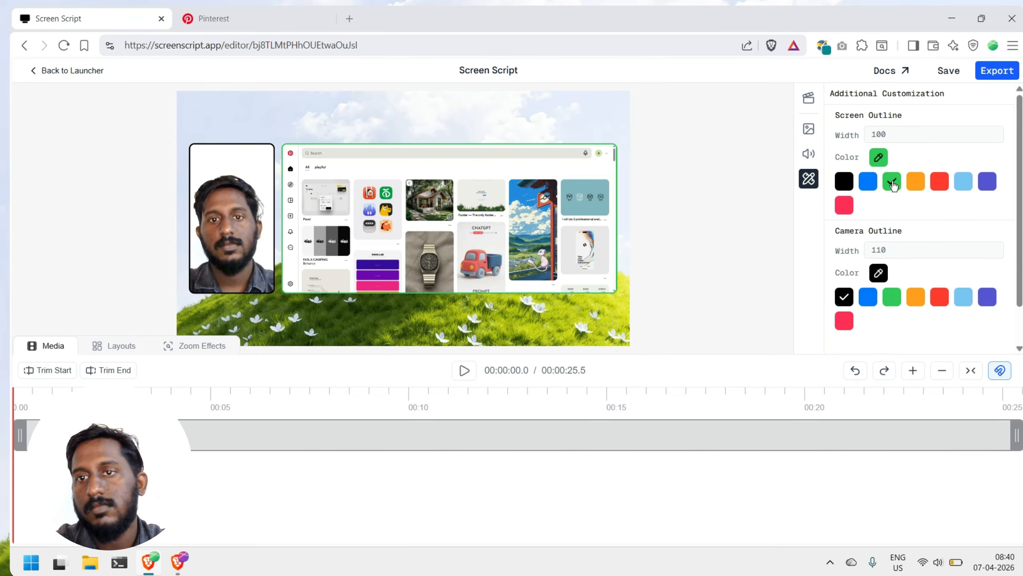
{"action": "left_click", "coordinate": [863, 186]}
{"action": "left_click", "coordinate": [846, 189]}
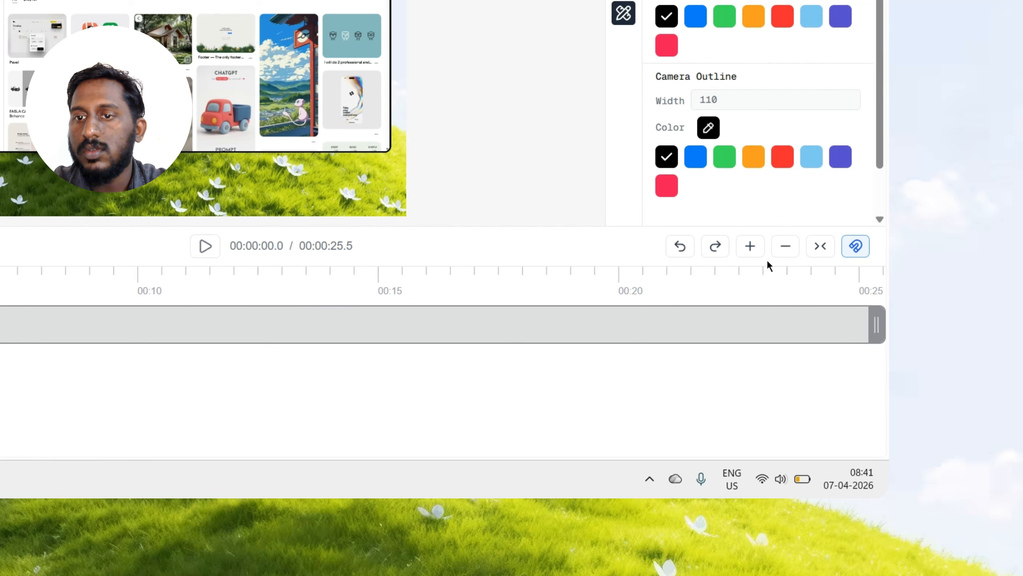
Step: Zoom the timeline in and out, and fit the whole recording to its width
{"action": "left_click", "coordinate": [756, 254]}
{"action": "left_click", "coordinate": [784, 250]}
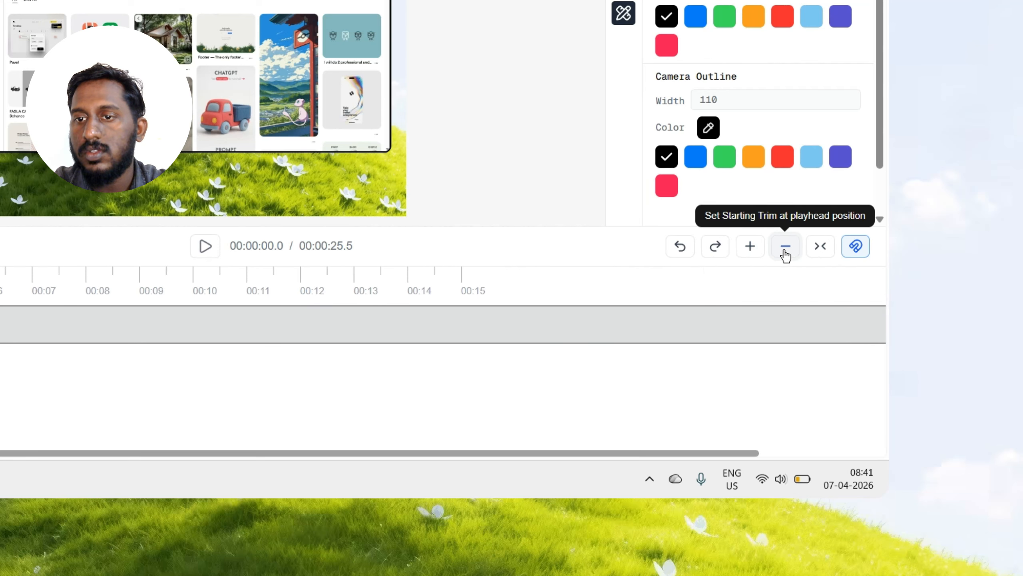
{"action": "left_click", "coordinate": [783, 250]}
{"action": "left_click", "coordinate": [784, 249]}
{"action": "left_click", "coordinate": [762, 257]}
{"action": "left_click", "coordinate": [761, 257]}
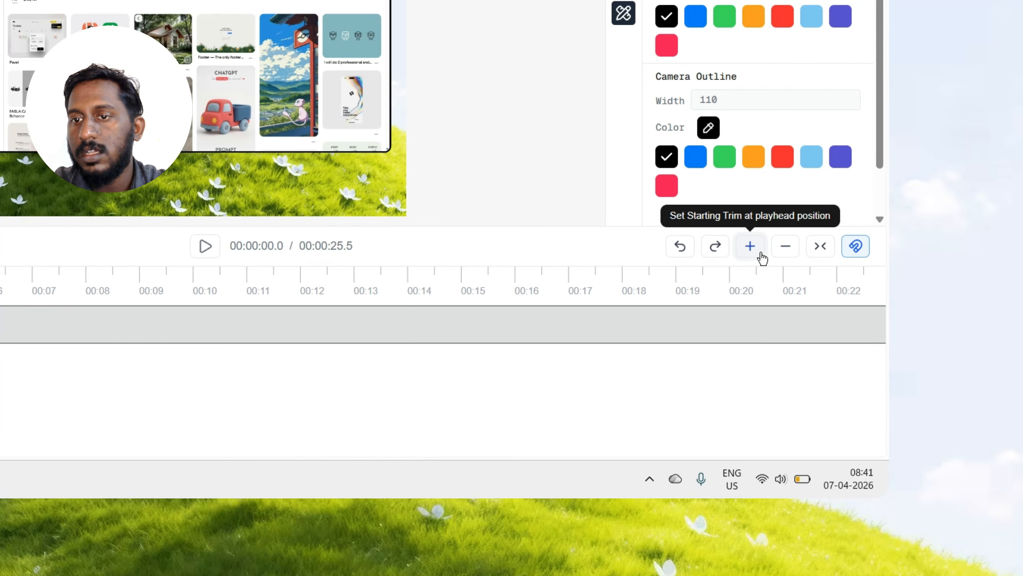
{"action": "left_click", "coordinate": [825, 248]}
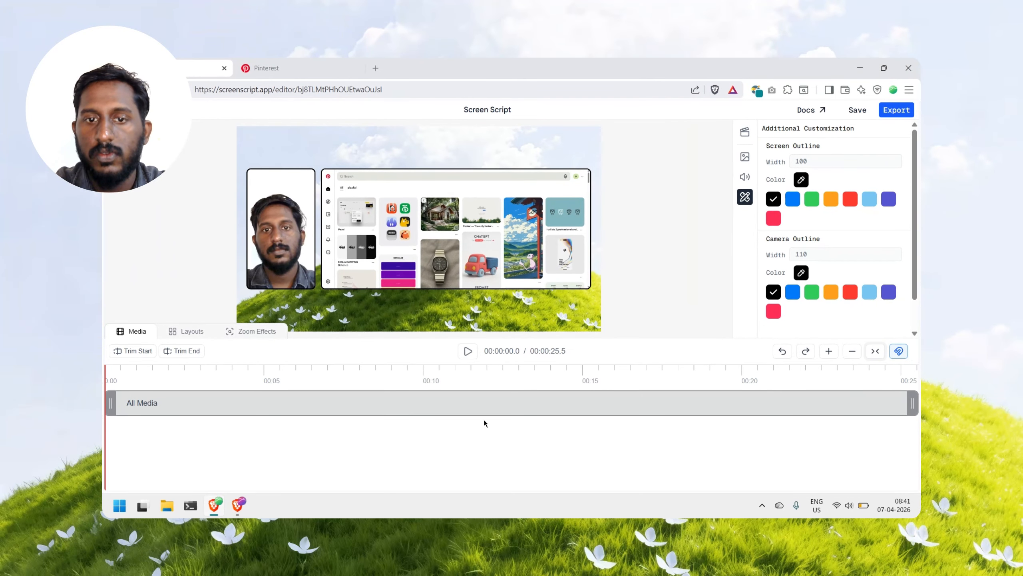
Step: Move the All Media clip to the 5-second mark, turn snapping on, and move the clip back to the timeline start
{"action": "left_click_drag", "start_coordinate": [375, 405], "coordinate": [529, 404]}
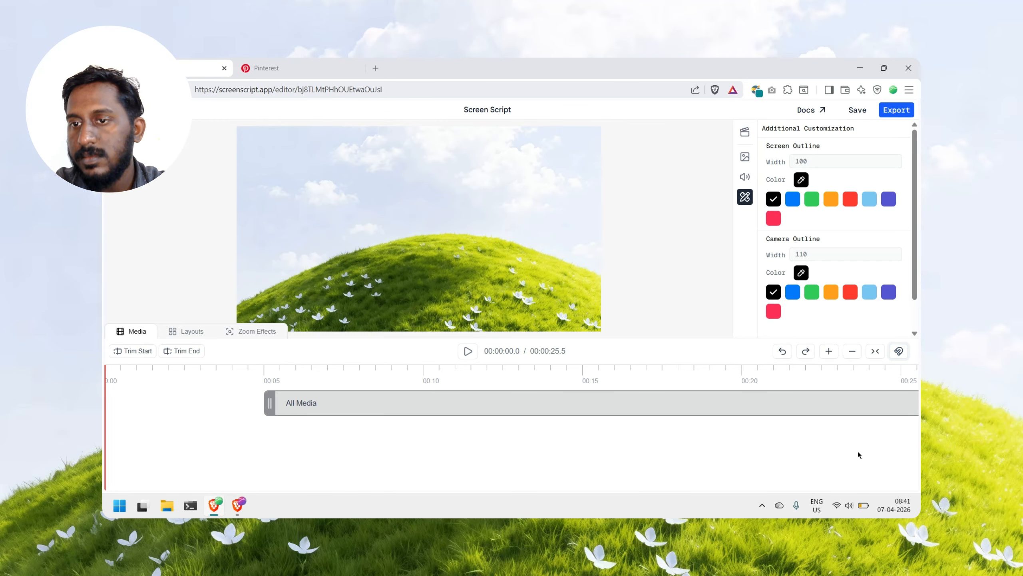
{"action": "left_click", "coordinate": [899, 351]}
{"action": "left_click_drag", "start_coordinate": [786, 415], "coordinate": [616, 402]}
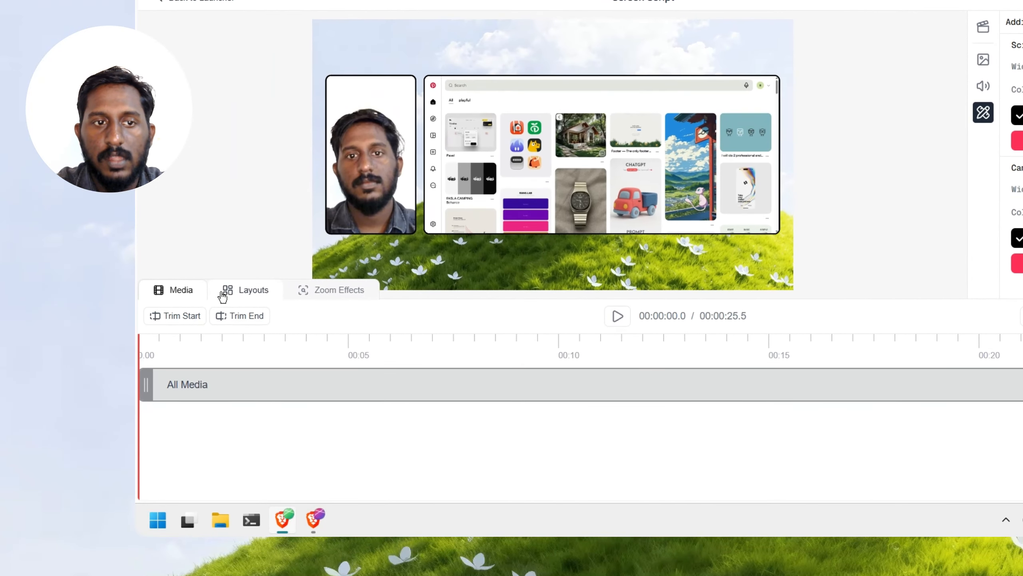
Step: Look through the Layouts and Zoom Effects timelines and return to the Media timeline
{"action": "left_click", "coordinate": [190, 331]}
{"action": "left_click", "coordinate": [253, 331]}
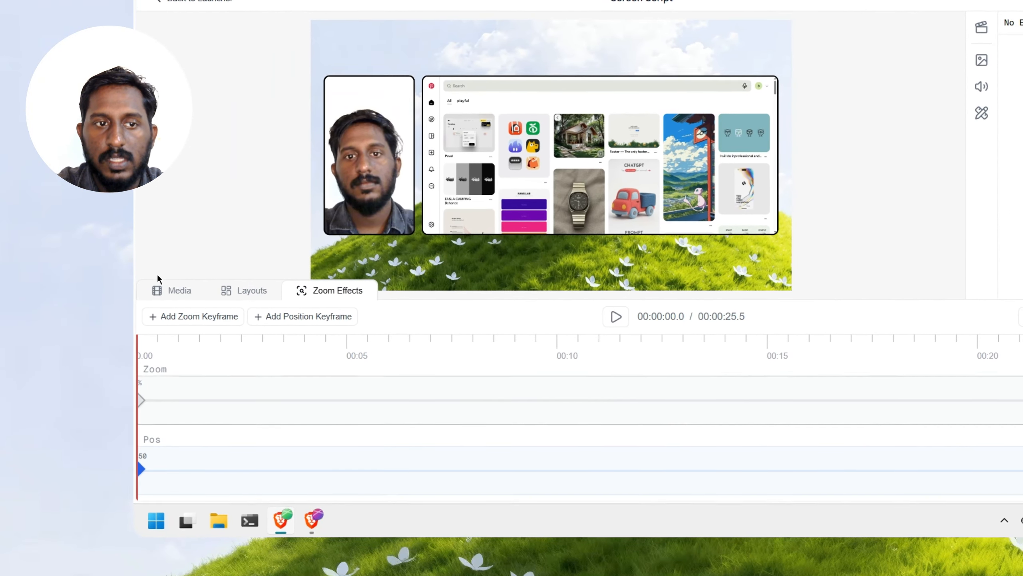
{"action": "left_click", "coordinate": [171, 292]}
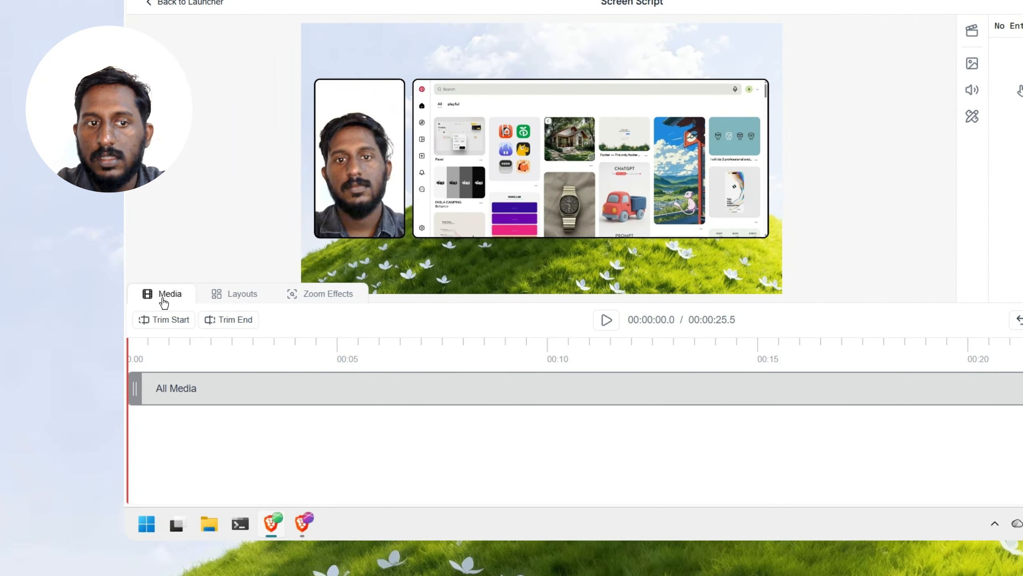
{"action": "left_click", "coordinate": [237, 298]}
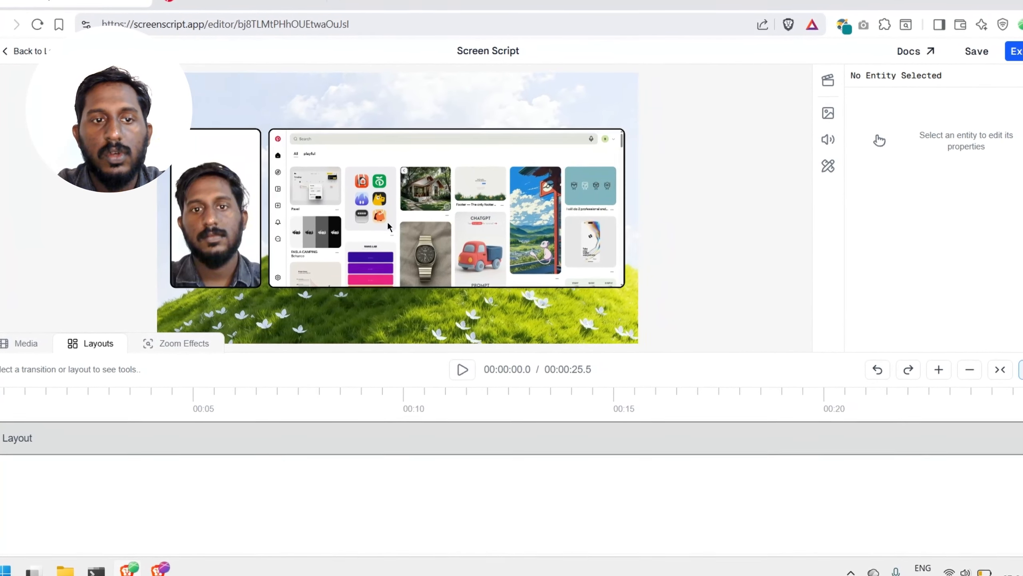
{"action": "left_click", "coordinate": [169, 343]}
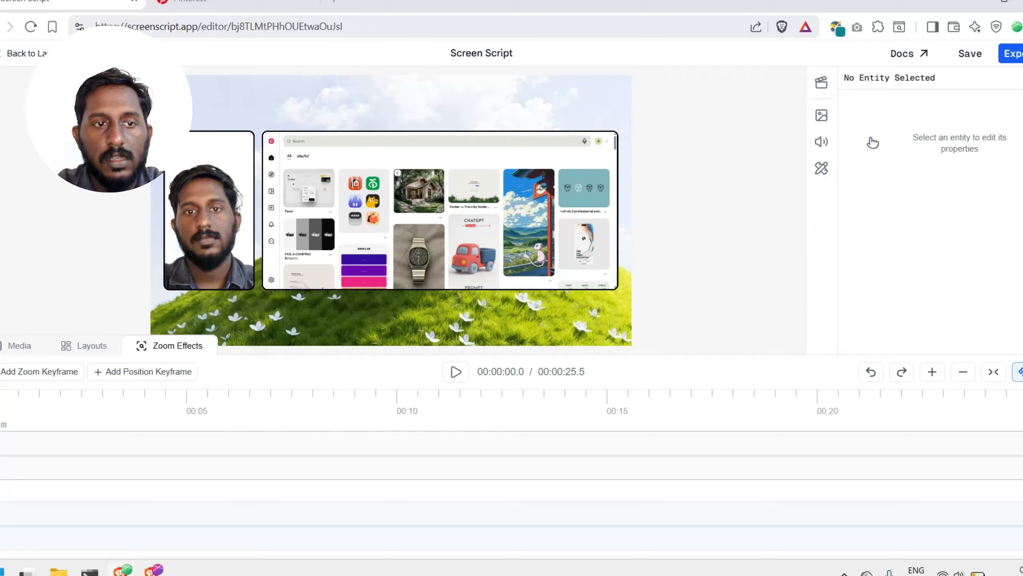
{"action": "left_click", "coordinate": [4, 349]}
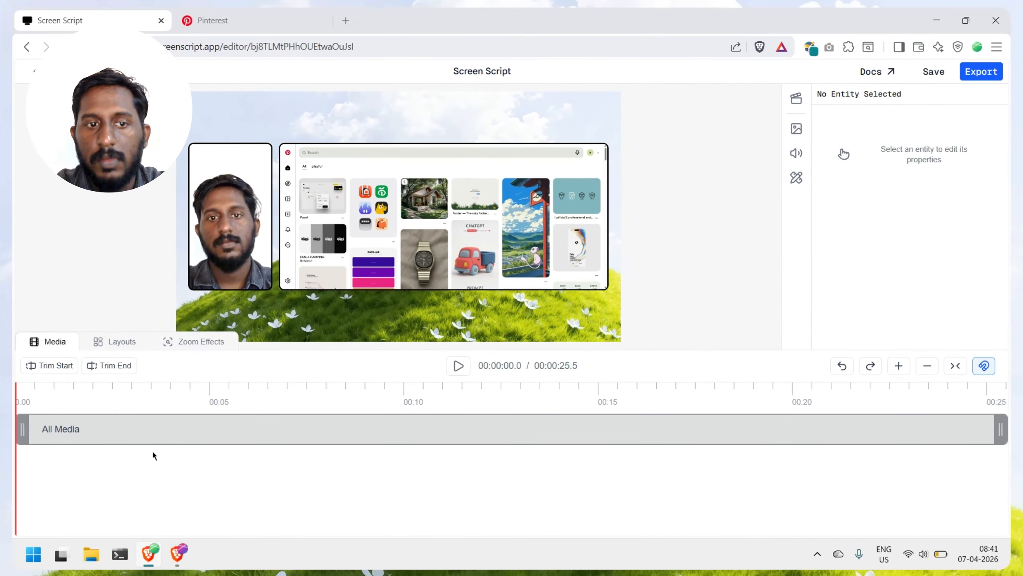
Step: Check the All Media clip's properties and the project settings, and set the project's start trim at about 5 seconds
{"action": "left_click", "coordinate": [125, 428]}
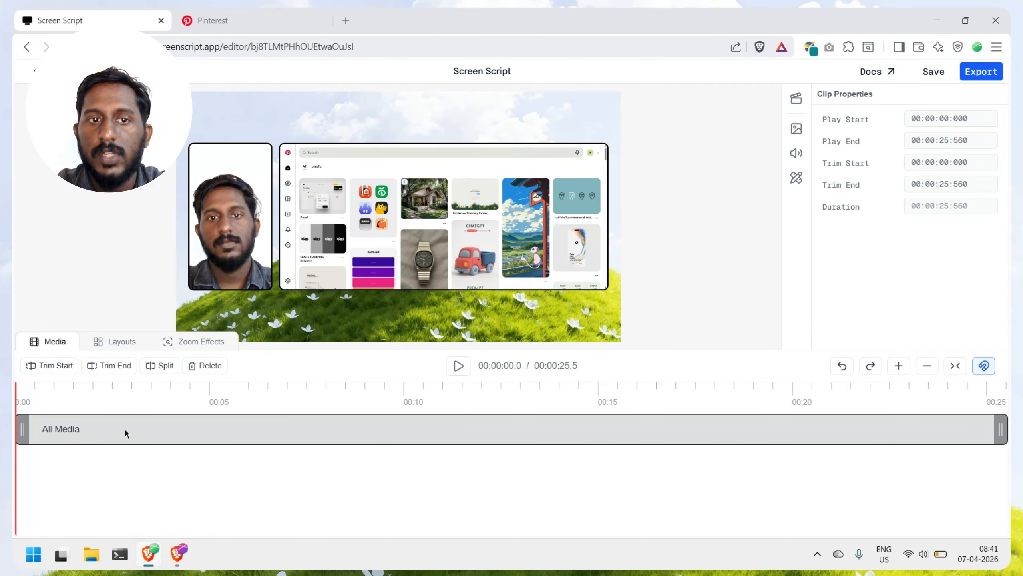
{"action": "mouse_move", "coordinate": [73, 426]}
{"action": "left_mouse_down"}
{"action": "mouse_move", "coordinate": [95, 440]}
{"action": "mouse_move", "coordinate": [64, 433]}
{"action": "left_mouse_up"}
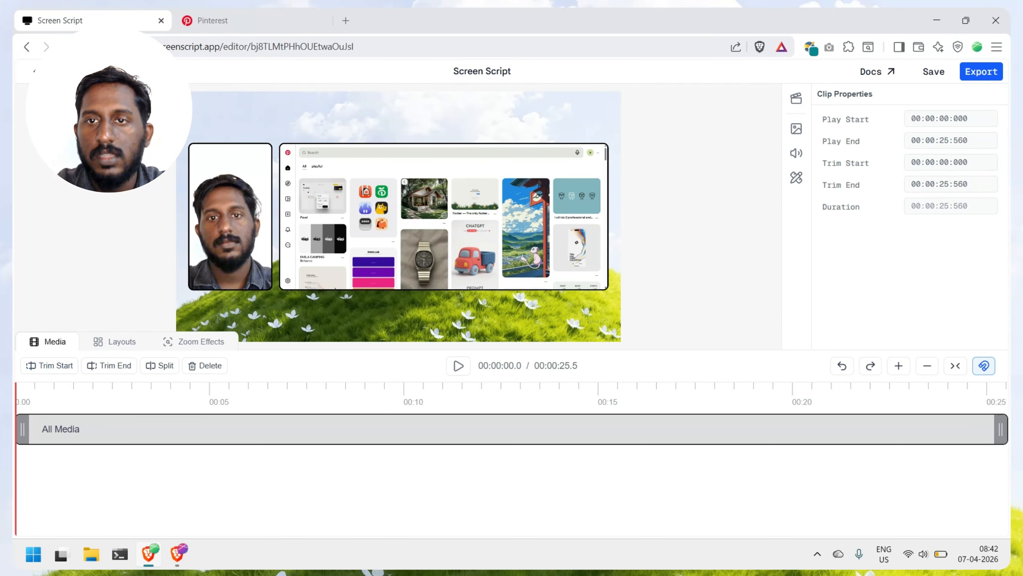
{"action": "left_click", "coordinate": [796, 106]}
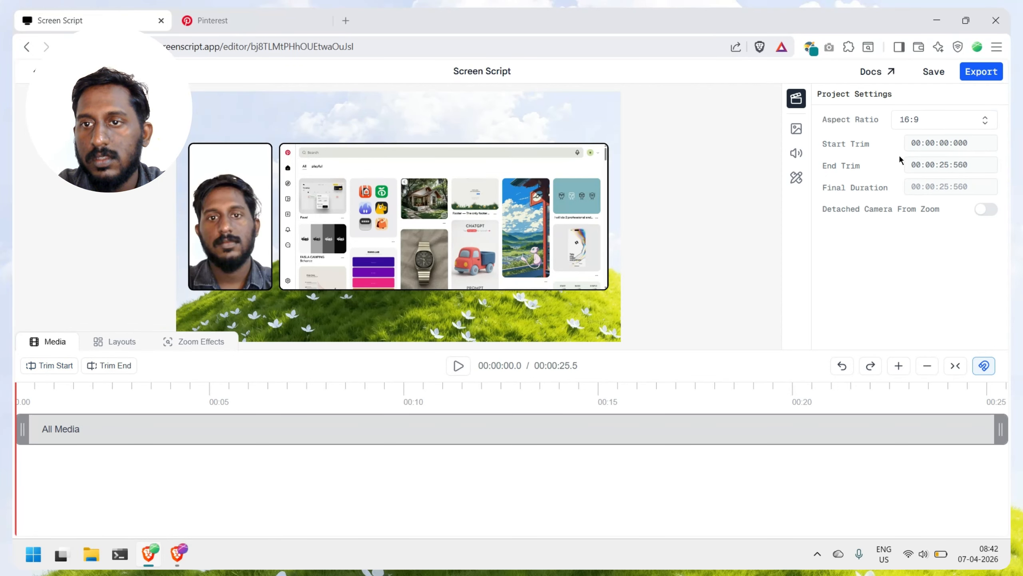
{"action": "left_click", "coordinate": [210, 390]}
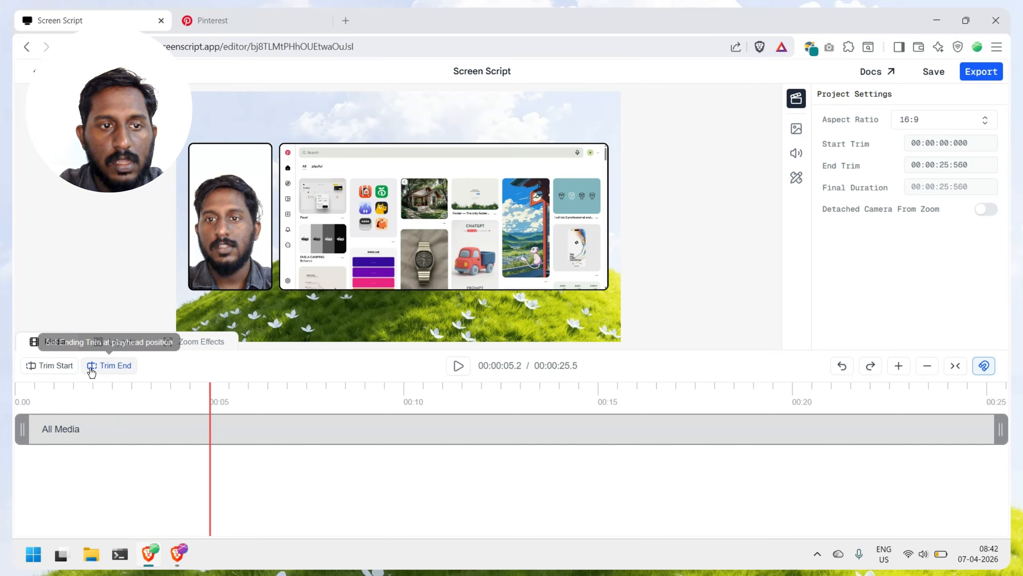
{"action": "left_click", "coordinate": [66, 370]}
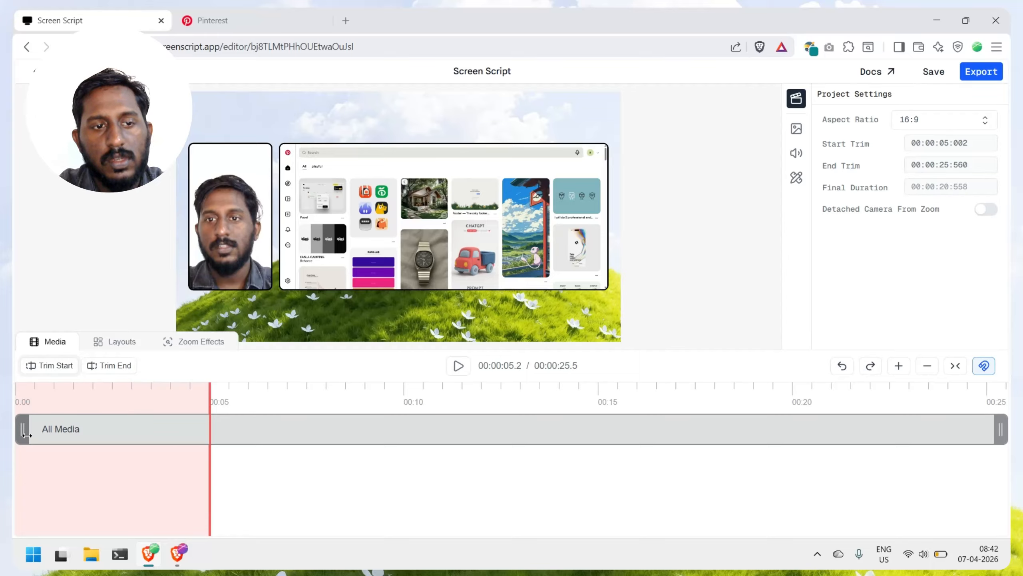
Step: Shorten the beginning of the All Media clip to the 5-second mark and extend it back to 0
{"action": "left_click_drag", "start_coordinate": [32, 444], "coordinate": [212, 437]}
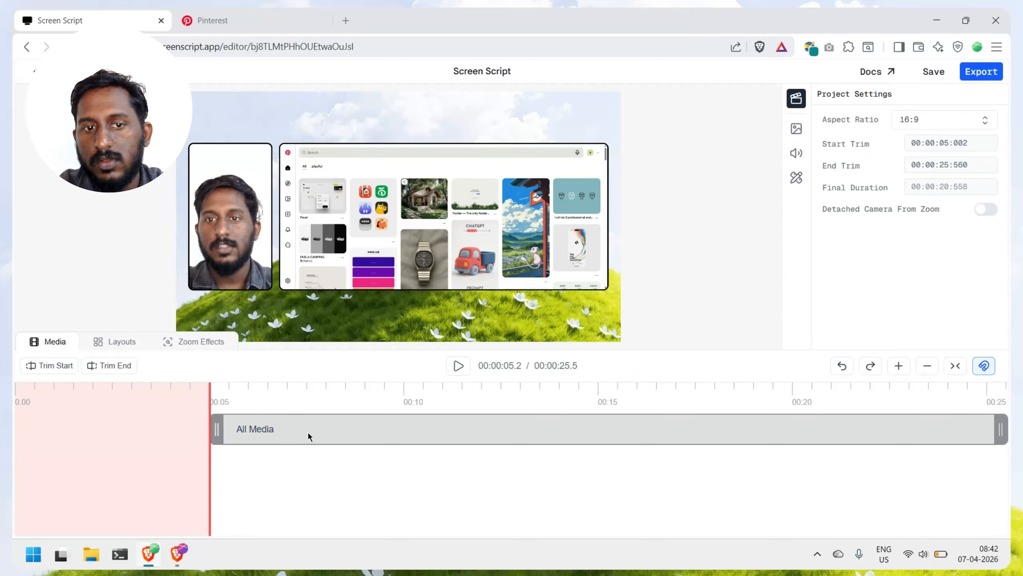
{"action": "left_click", "coordinate": [221, 428]}
{"action": "left_click_drag", "start_coordinate": [221, 427], "coordinate": [20, 428]}
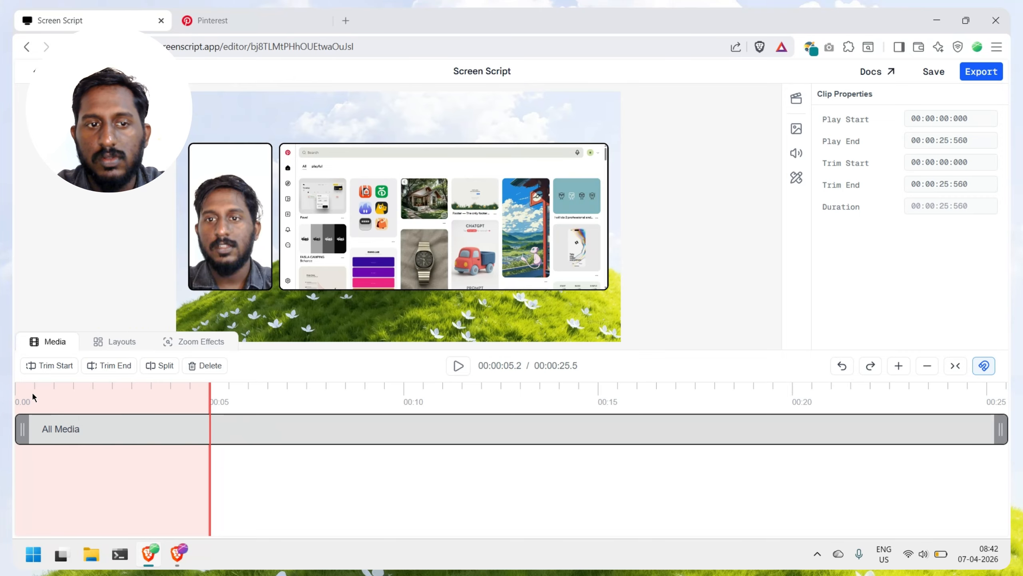
Step: Set the project's end trim at about 24.5 seconds and split the All Media clip at about 9.9 seconds
{"action": "left_click", "coordinate": [971, 389]}
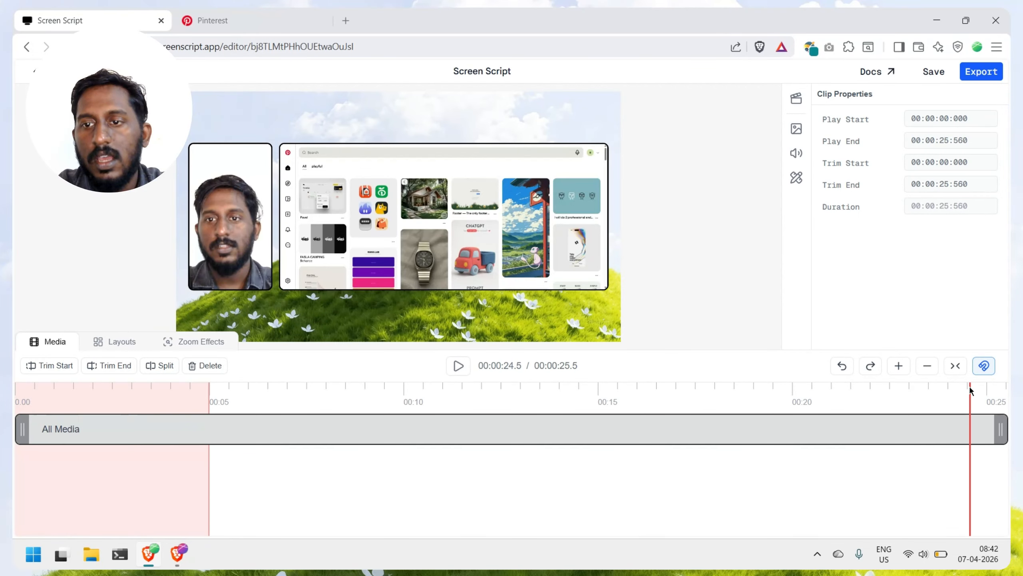
{"action": "left_click", "coordinate": [122, 371]}
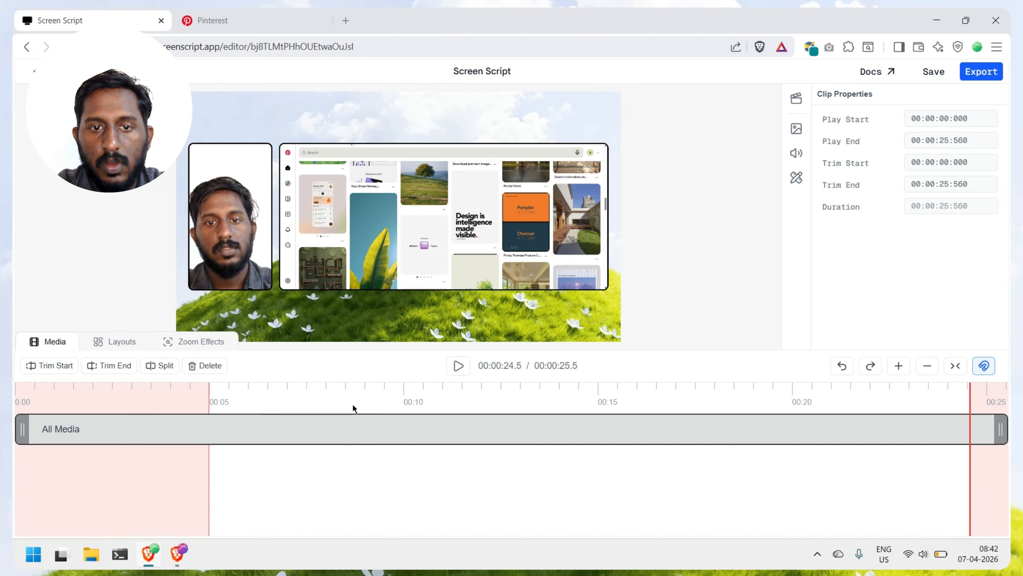
{"action": "left_click", "coordinate": [403, 395]}
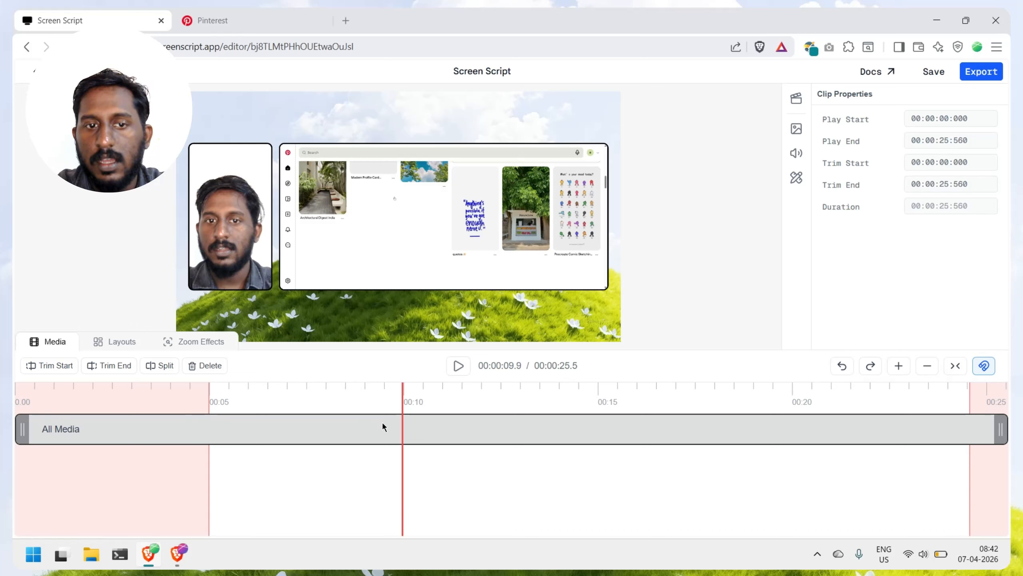
{"action": "left_click", "coordinate": [154, 367]}
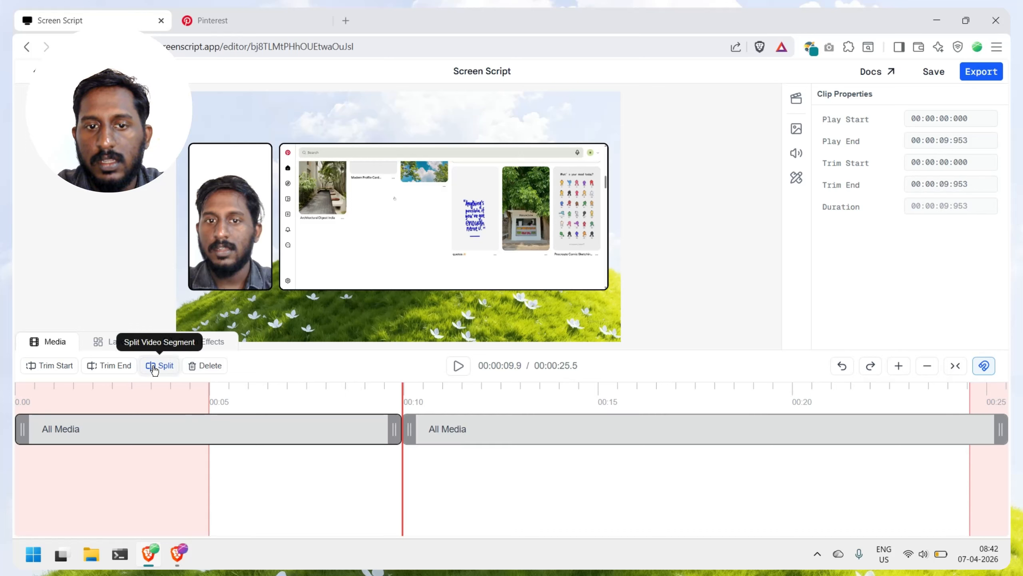
Step: Delete the second clip segment and extend the remaining segment's end to about the end of the timeline
{"action": "left_click", "coordinate": [490, 441]}
{"action": "left_click", "coordinate": [205, 365]}
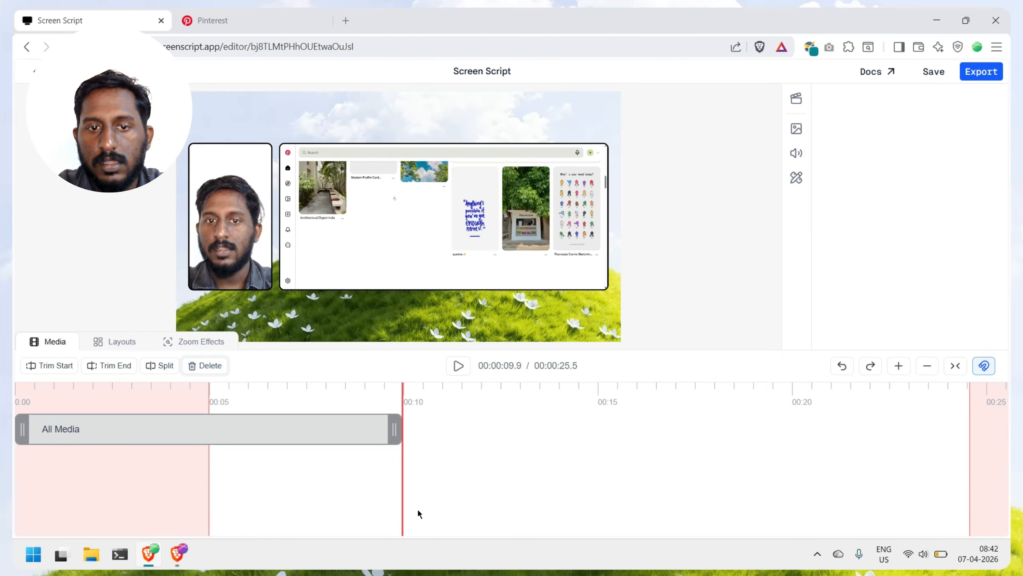
{"action": "left_click_drag", "start_coordinate": [395, 429], "coordinate": [1008, 425]}
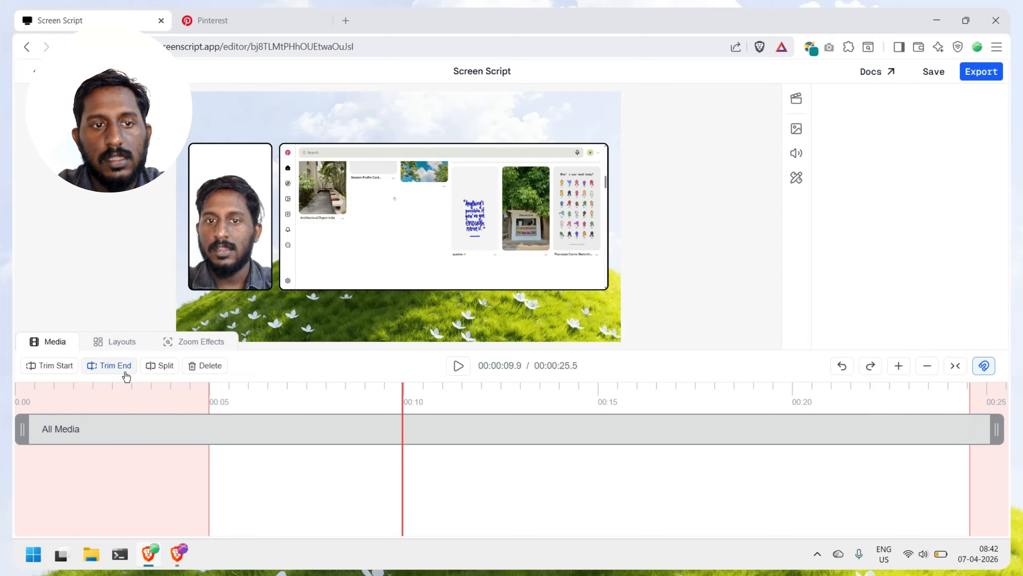
Step: Select the segment on the Layouts timeline and try several built-in layouts with a large camera on either side of the screen recording
{"action": "left_click", "coordinate": [119, 346]}
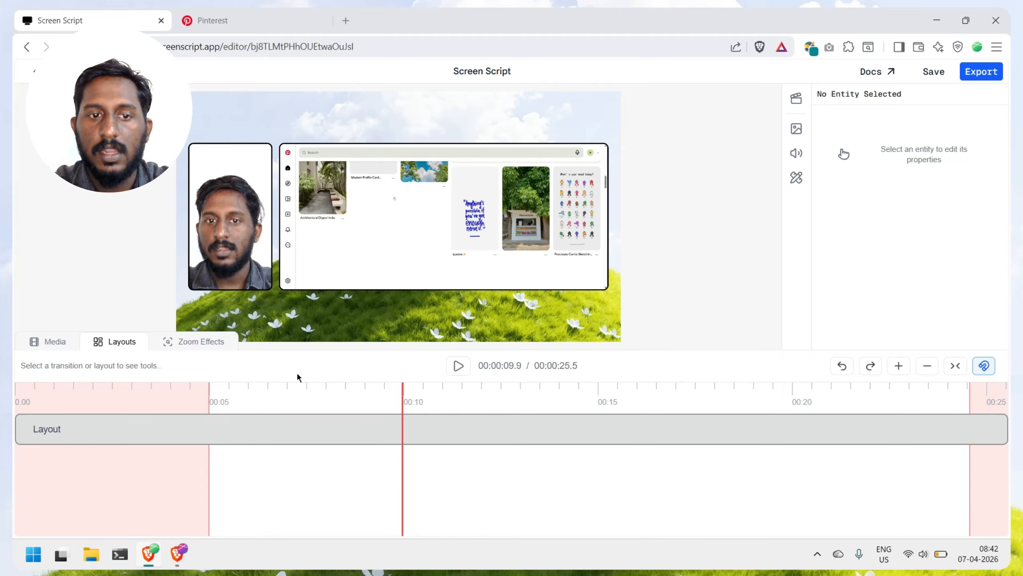
{"action": "left_click", "coordinate": [246, 434]}
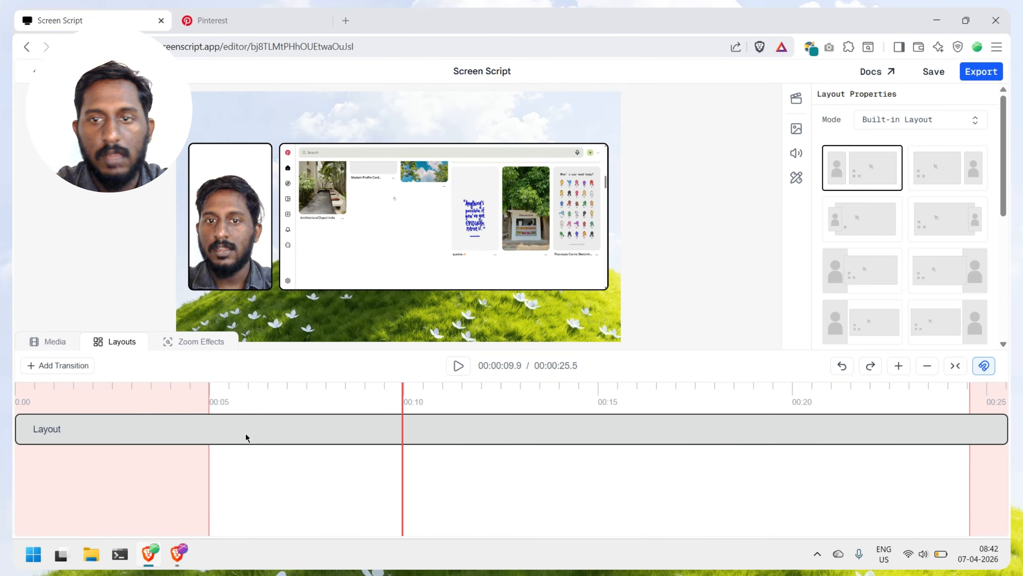
{"action": "left_click", "coordinate": [875, 236]}
{"action": "left_click", "coordinate": [859, 274]}
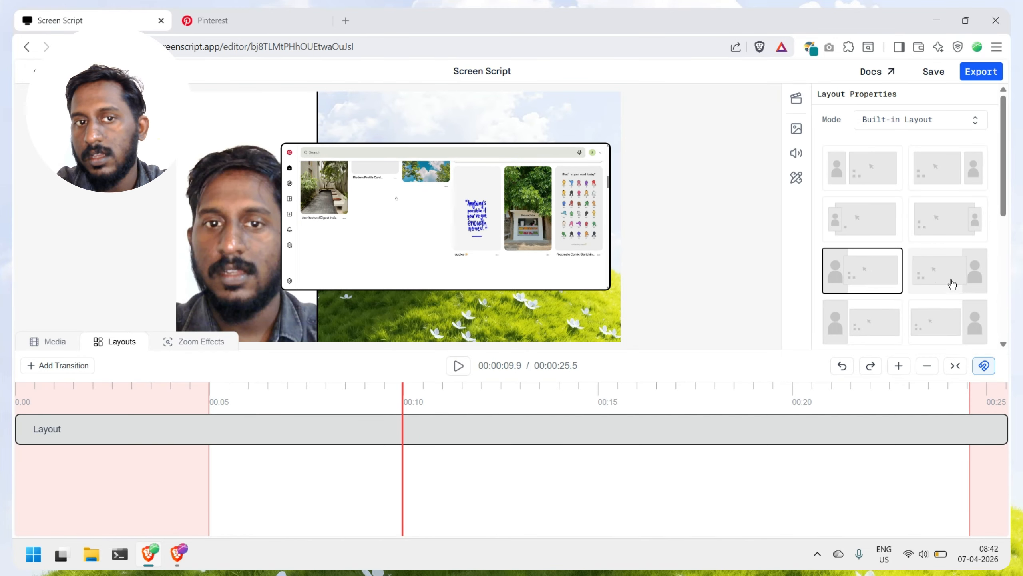
{"action": "left_click", "coordinate": [952, 284]}
{"action": "left_click", "coordinate": [934, 322]}
Step: Try the full-width screen-only layout, then apply the side-by-side layout with a narrow camera left of the screen recording
{"action": "scroll", "coordinate": [934, 323], "scroll_direction": "down", "scroll_amount": 5}
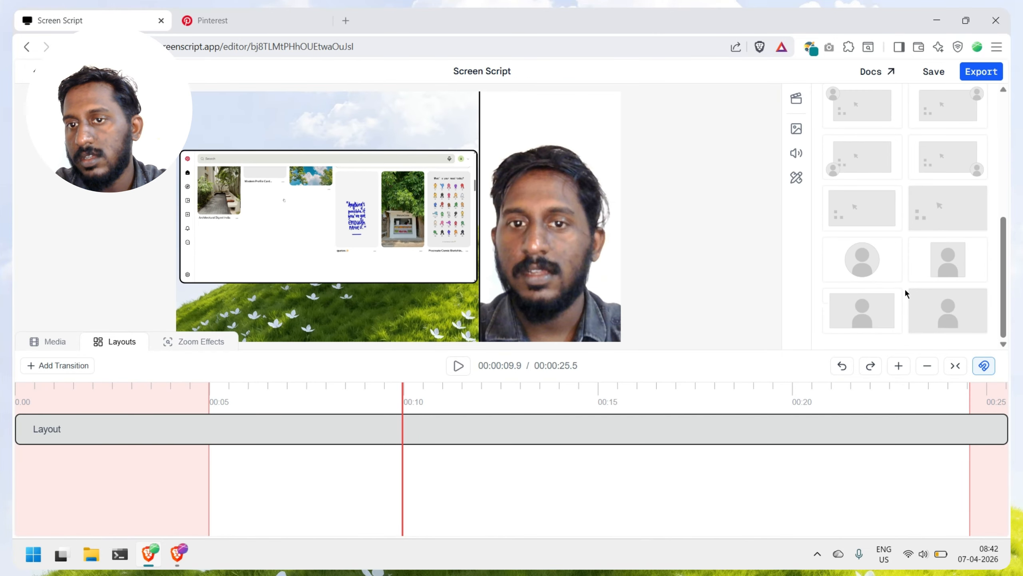
{"action": "left_click", "coordinate": [894, 276]}
{"action": "left_click", "coordinate": [953, 318]}
{"action": "left_click", "coordinate": [949, 211]}
{"action": "scroll", "coordinate": [950, 210], "scroll_direction": "up", "scroll_amount": 5}
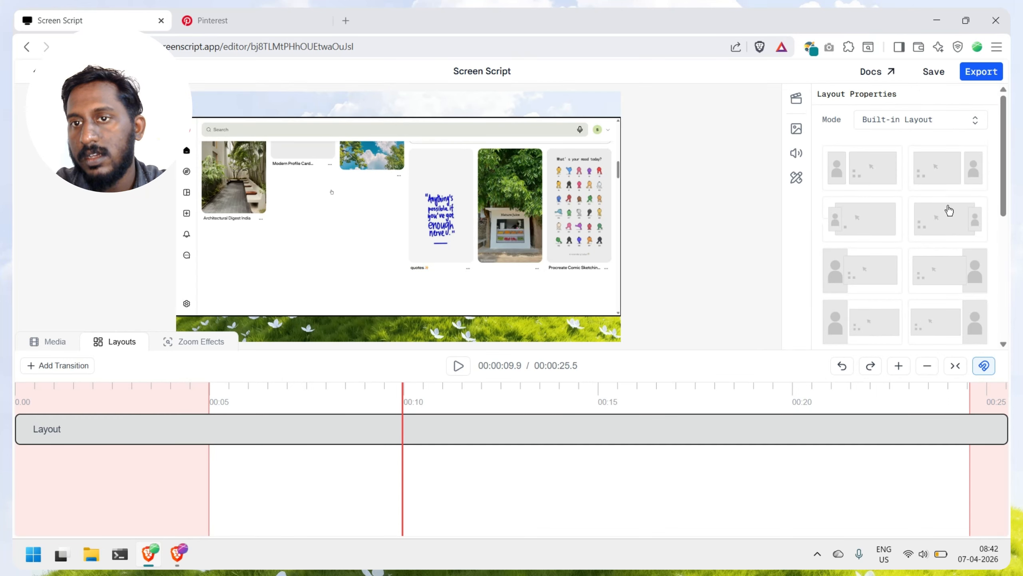
{"action": "left_click", "coordinate": [882, 179]}
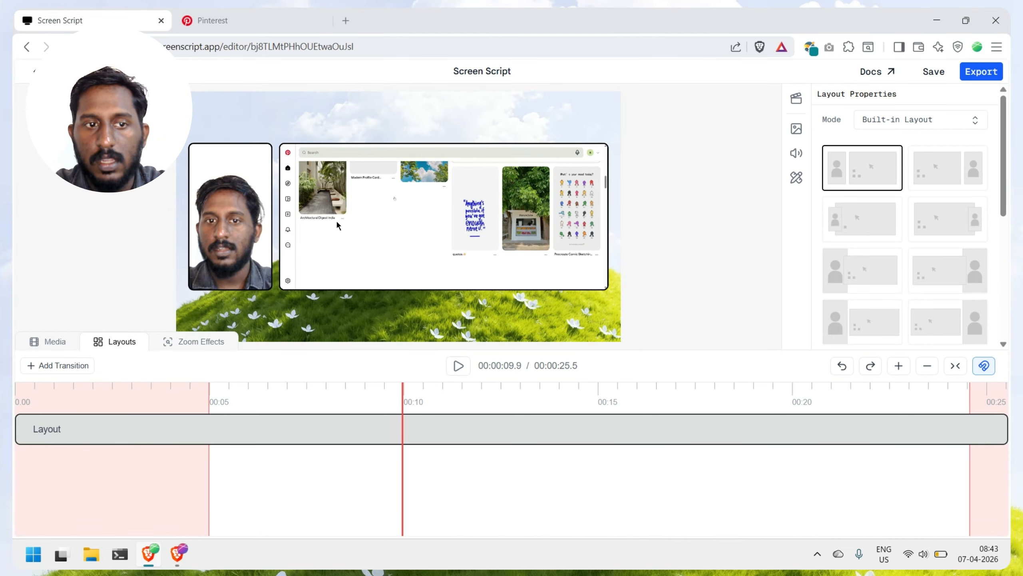
Step: Add a layout transition at about 9.9 seconds and shift it slightly earlier on the timeline
{"action": "left_click", "coordinate": [405, 390]}
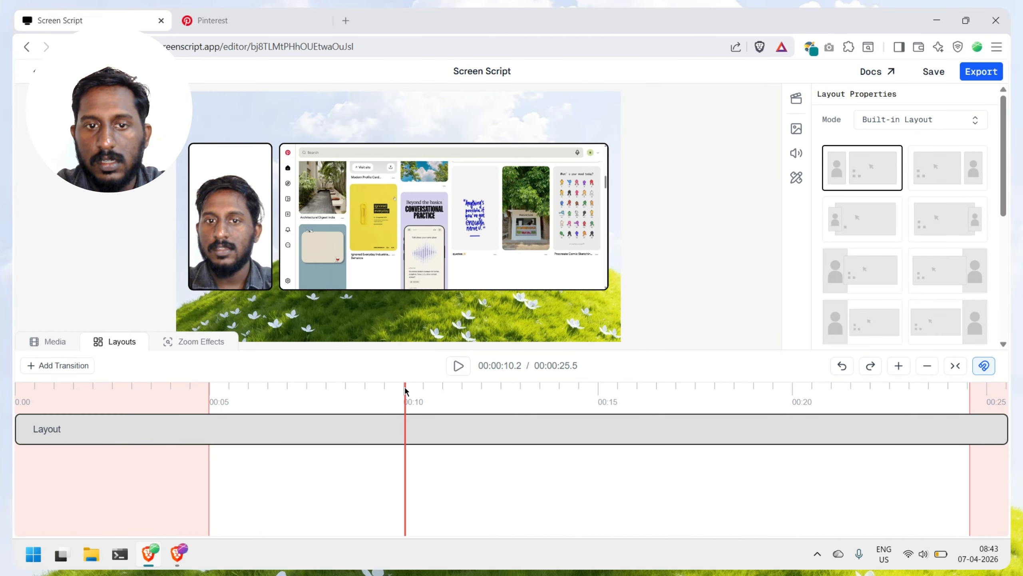
{"action": "left_click", "coordinate": [402, 389]}
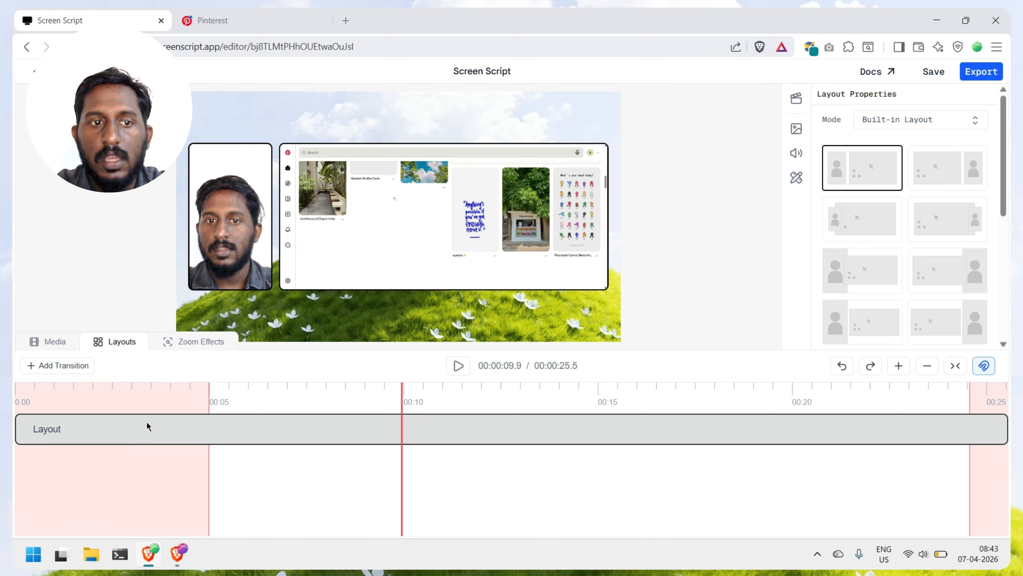
{"action": "left_click", "coordinate": [61, 374]}
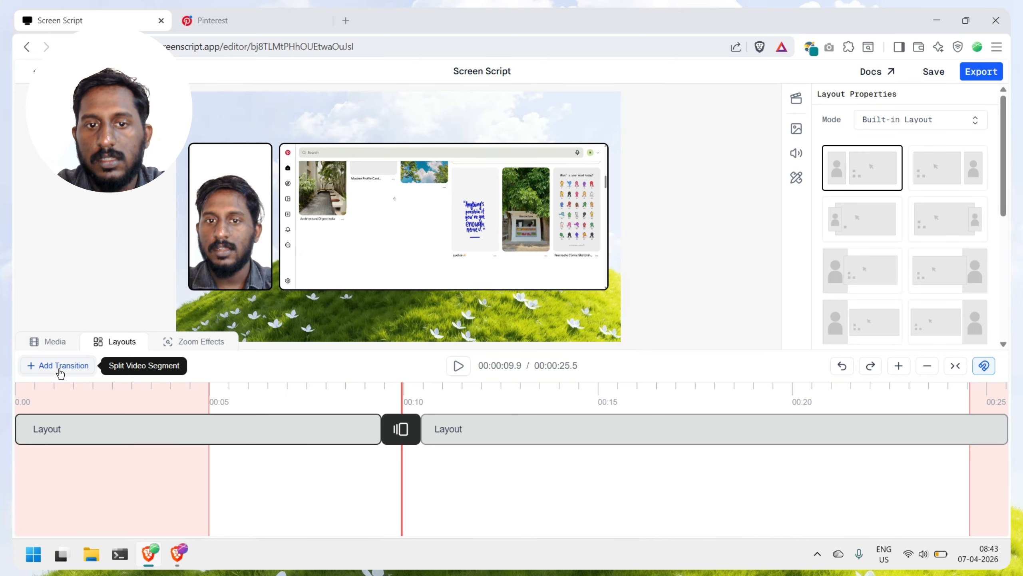
{"action": "left_click", "coordinate": [406, 431]}
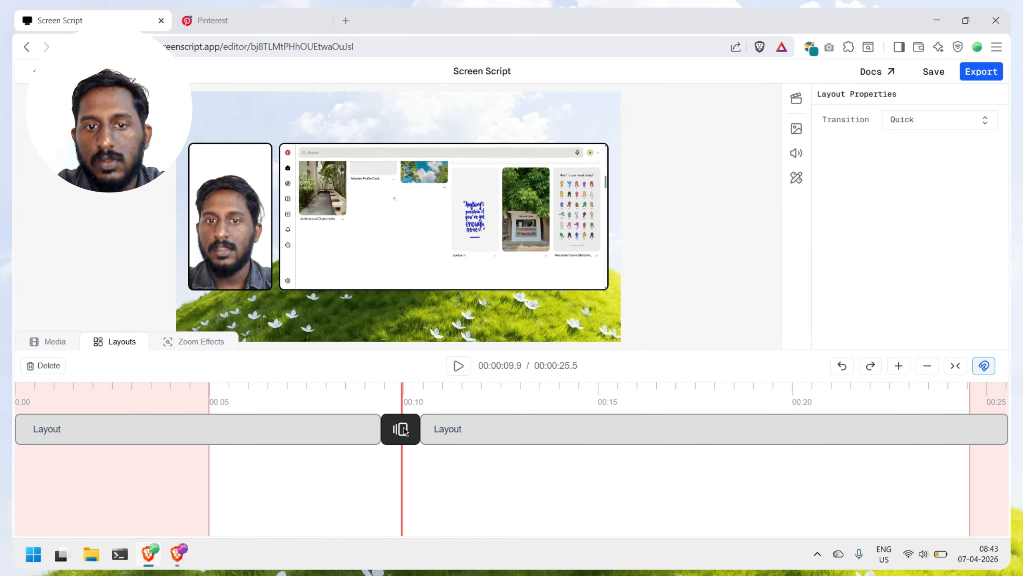
{"action": "mouse_move", "coordinate": [406, 430]}
{"action": "left_mouse_down"}
{"action": "mouse_move", "coordinate": [428, 431]}
{"action": "mouse_move", "coordinate": [270, 430]}
{"action": "mouse_move", "coordinate": [434, 452]}
{"action": "mouse_move", "coordinate": [403, 443]}
{"action": "left_mouse_up"}
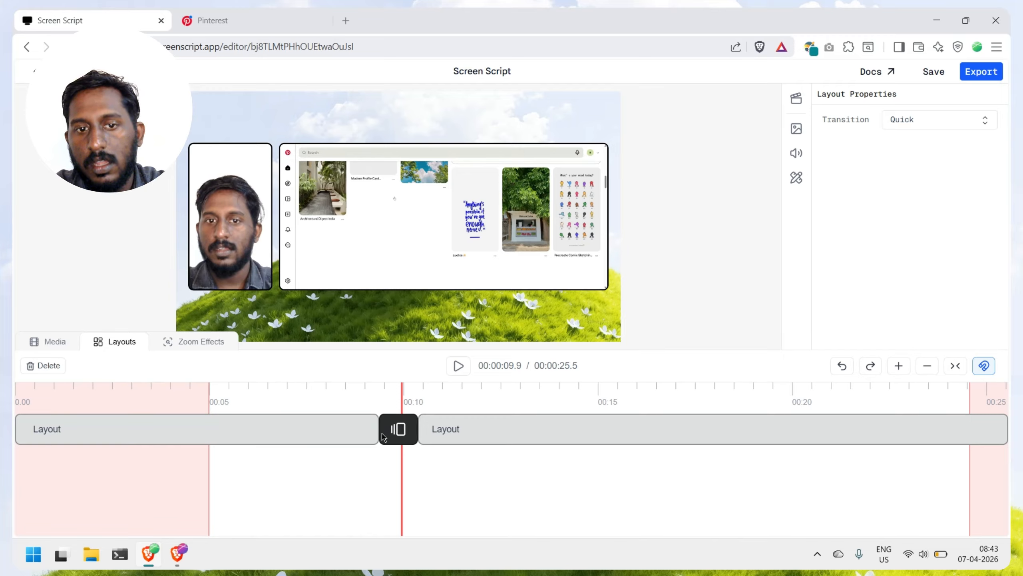
Step: Apply the layout with the camera overlapping the recording's left edge to the first segment and preview it at about 8.4 seconds
{"action": "left_click", "coordinate": [355, 430]}
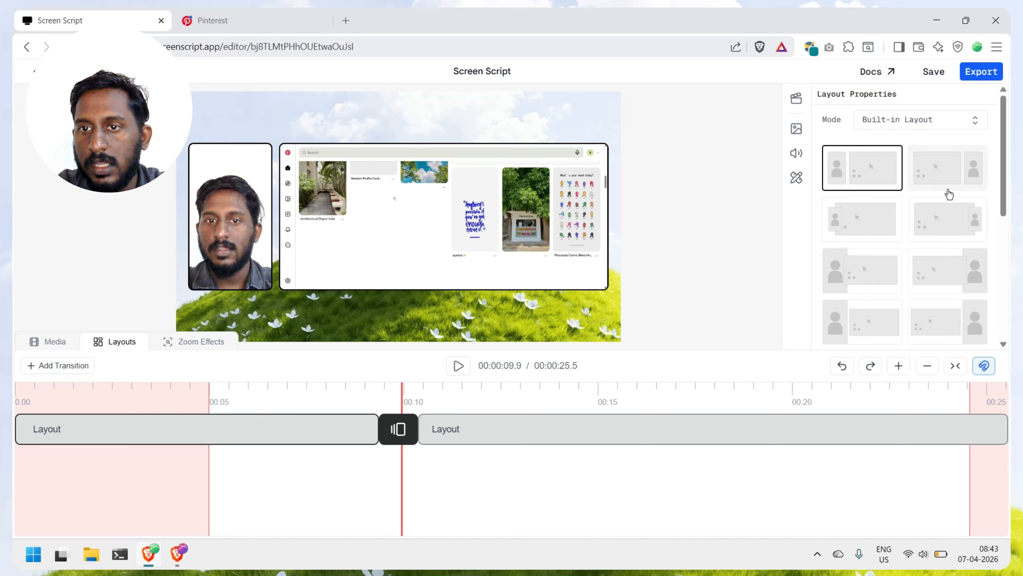
{"action": "left_click", "coordinate": [869, 225]}
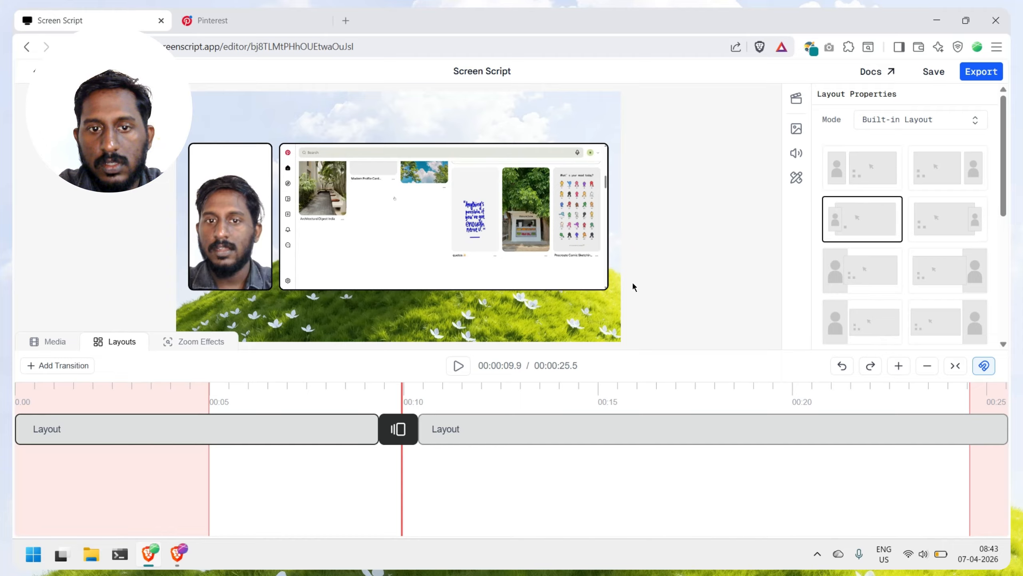
{"action": "left_click", "coordinate": [345, 391]}
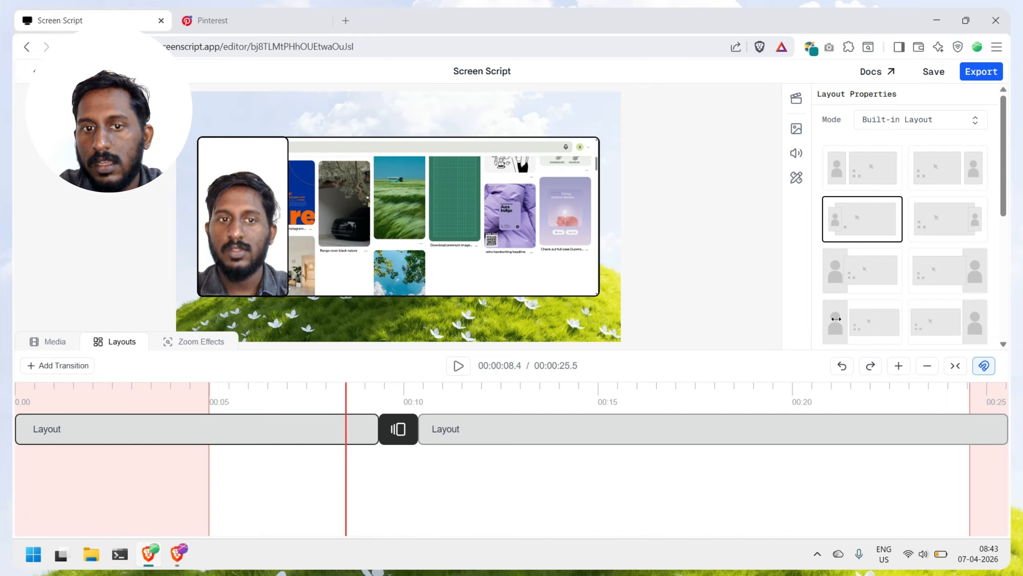
Step: Apply the layout with a circular camera in the recording's lower-left corner to the second layout segment
{"action": "left_click", "coordinate": [455, 392]}
{"action": "left_click", "coordinate": [432, 430]}
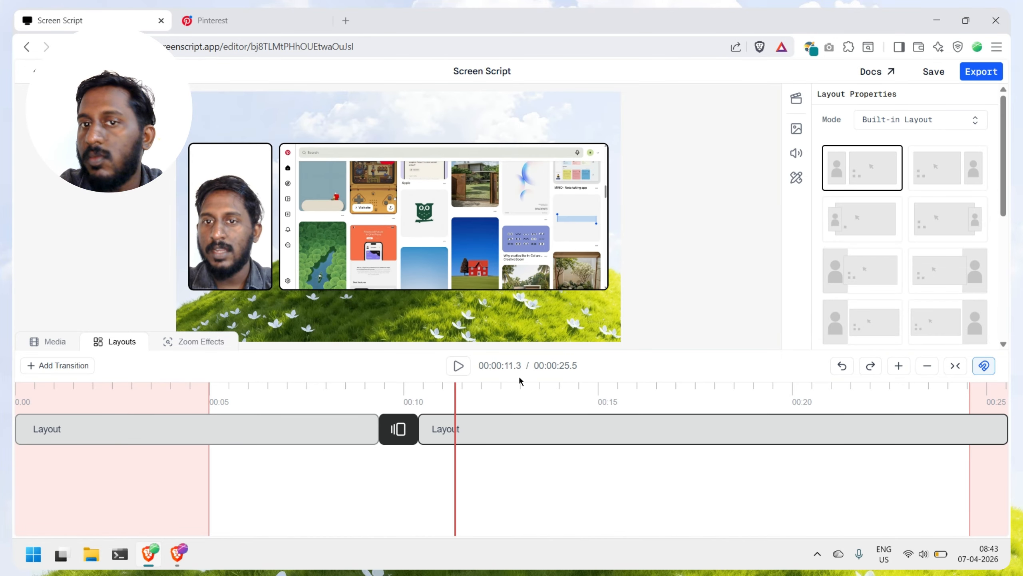
{"action": "scroll", "coordinate": [889, 310], "scroll_direction": "down", "scroll_amount": 3}
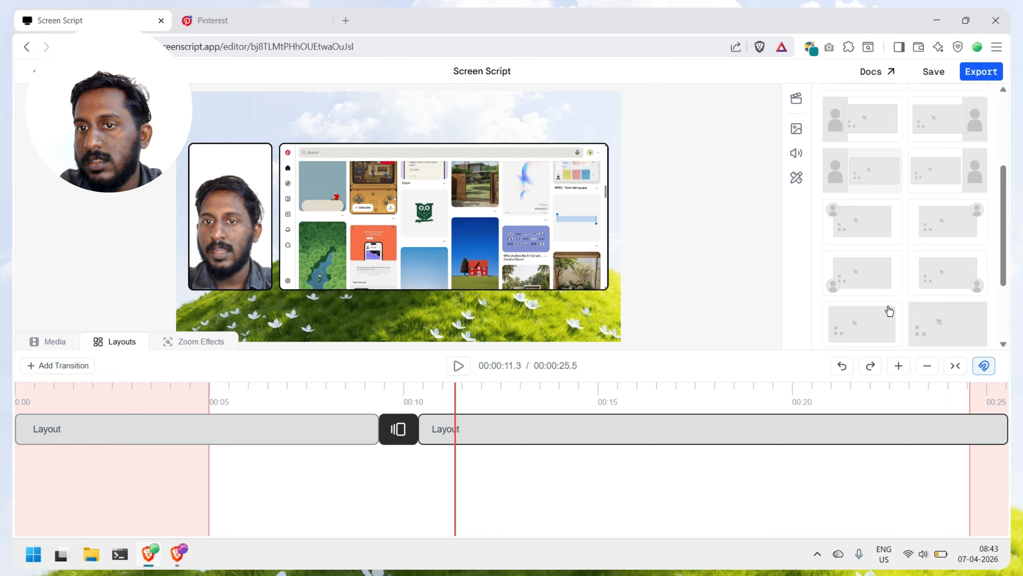
{"action": "left_click", "coordinate": [874, 256]}
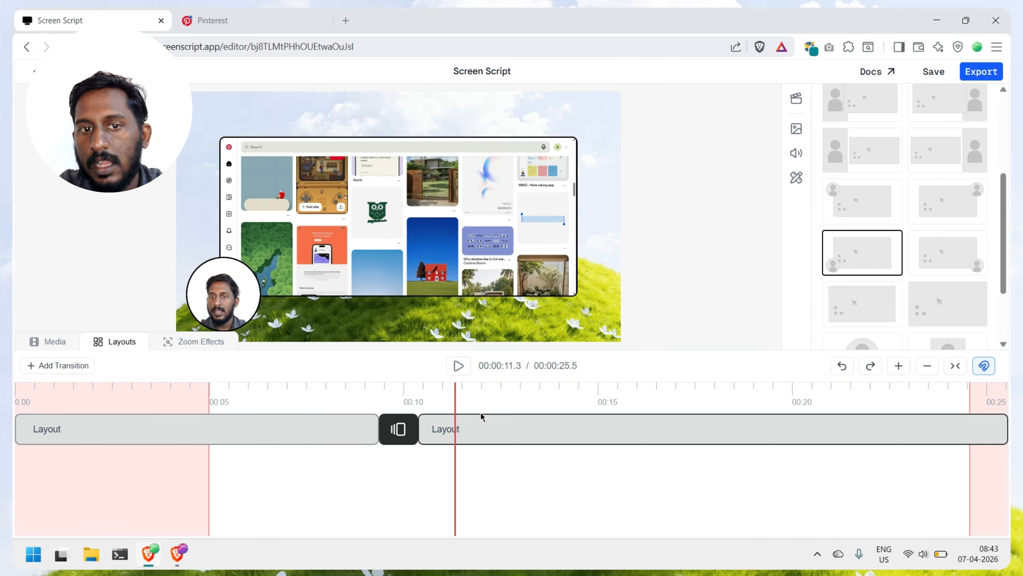
Step: Play the video from about 9.1 seconds through the layout transition to check how the layouts change
{"action": "left_click", "coordinate": [370, 387]}
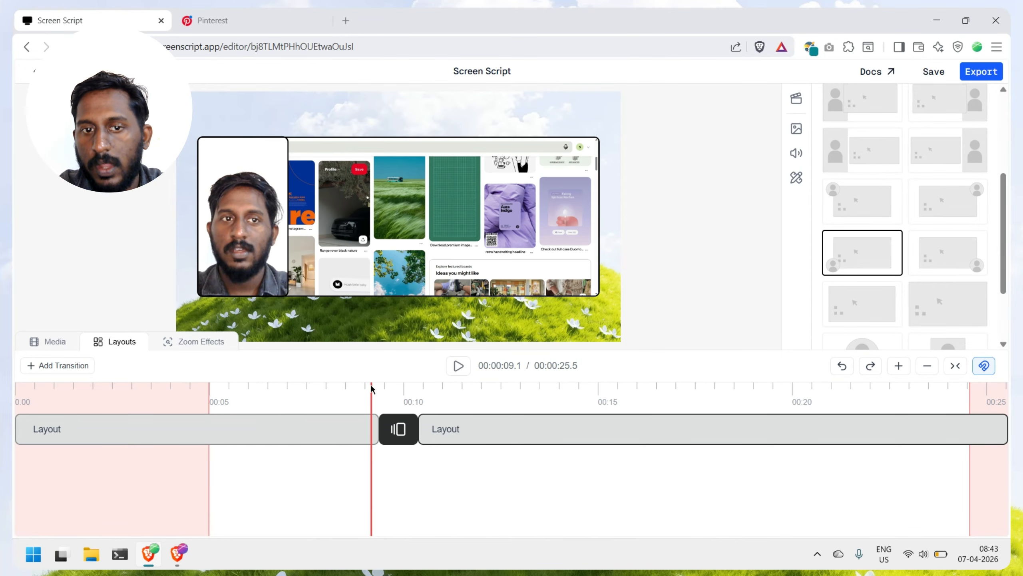
{"action": "left_click", "coordinate": [453, 372]}
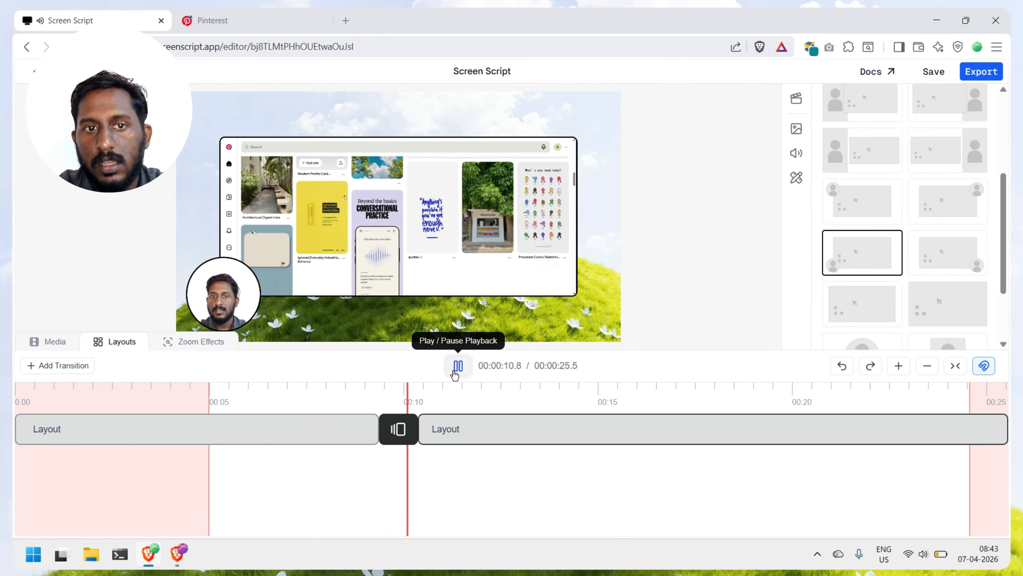
{"action": "left_click", "coordinate": [455, 375]}
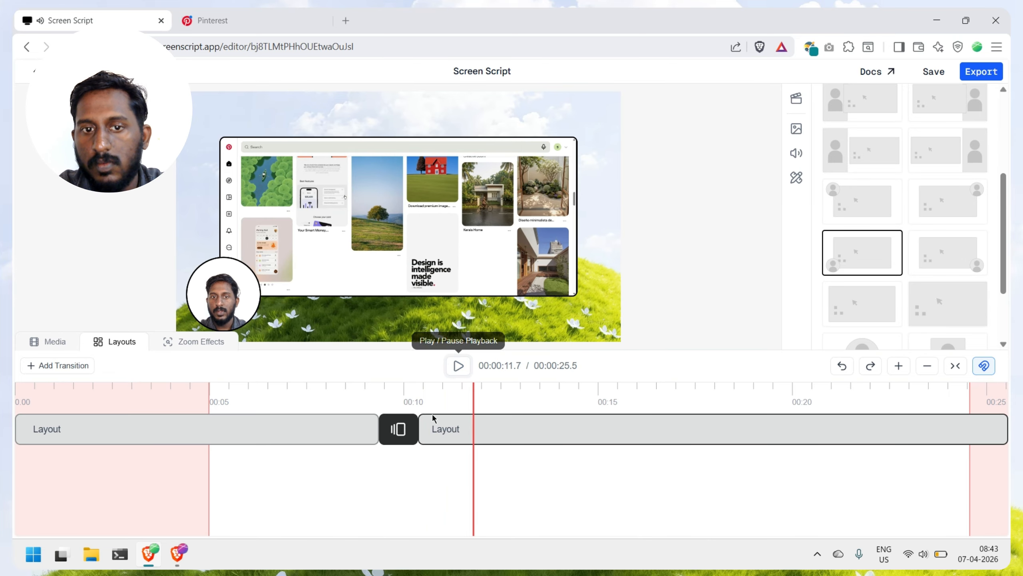
Step: Set the layout transition to Ease and play the video across it from about 9.2 seconds
{"action": "left_click", "coordinate": [427, 429]}
{"action": "left_click", "coordinate": [975, 117]}
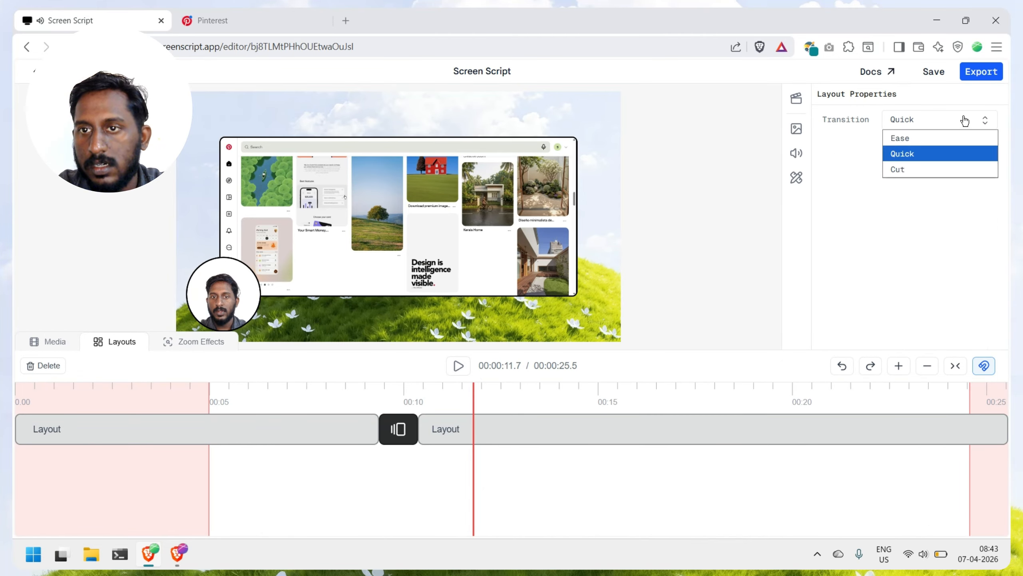
{"action": "left_click", "coordinate": [912, 139]}
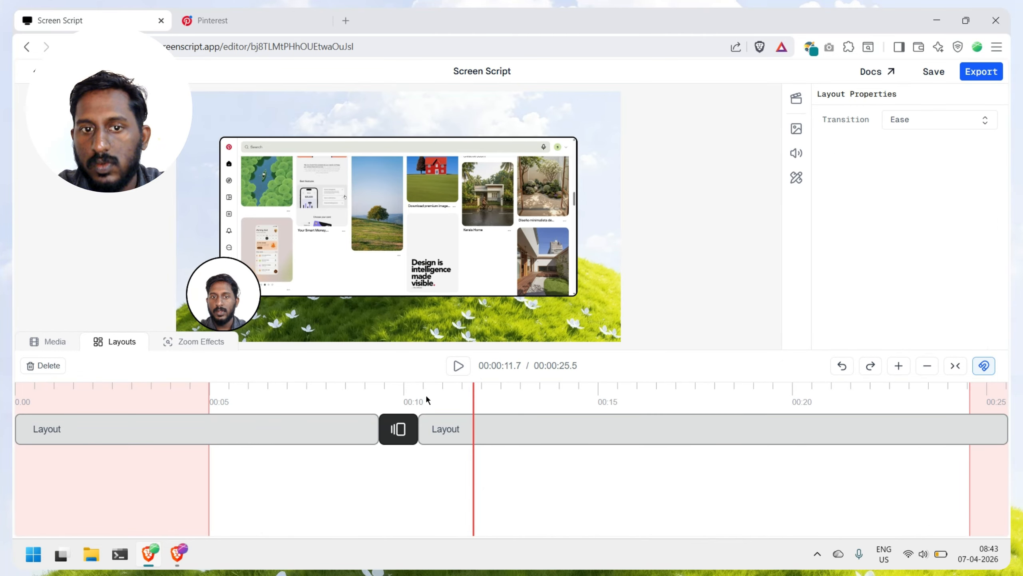
{"action": "left_click", "coordinate": [377, 388]}
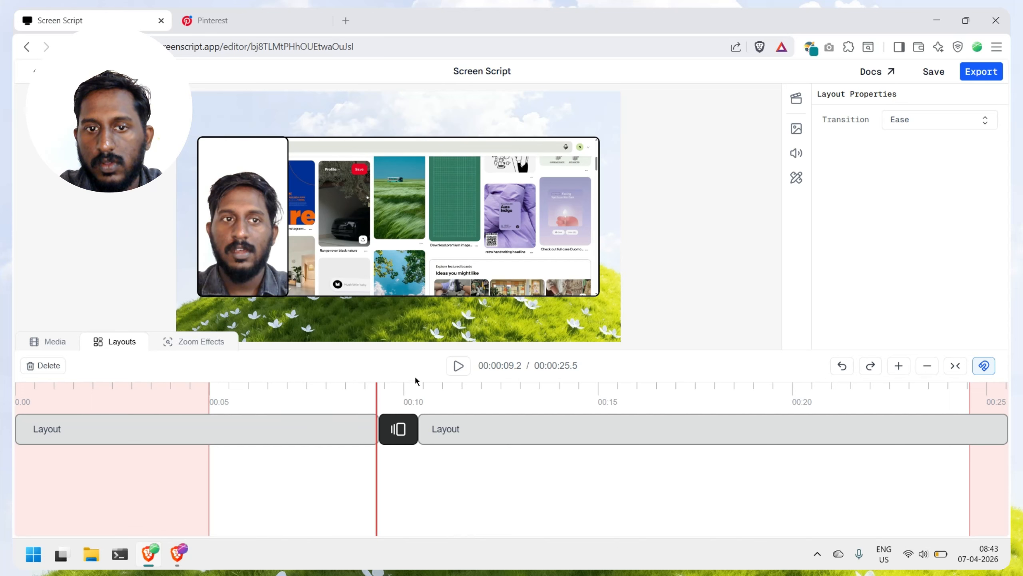
{"action": "left_click", "coordinate": [458, 367]}
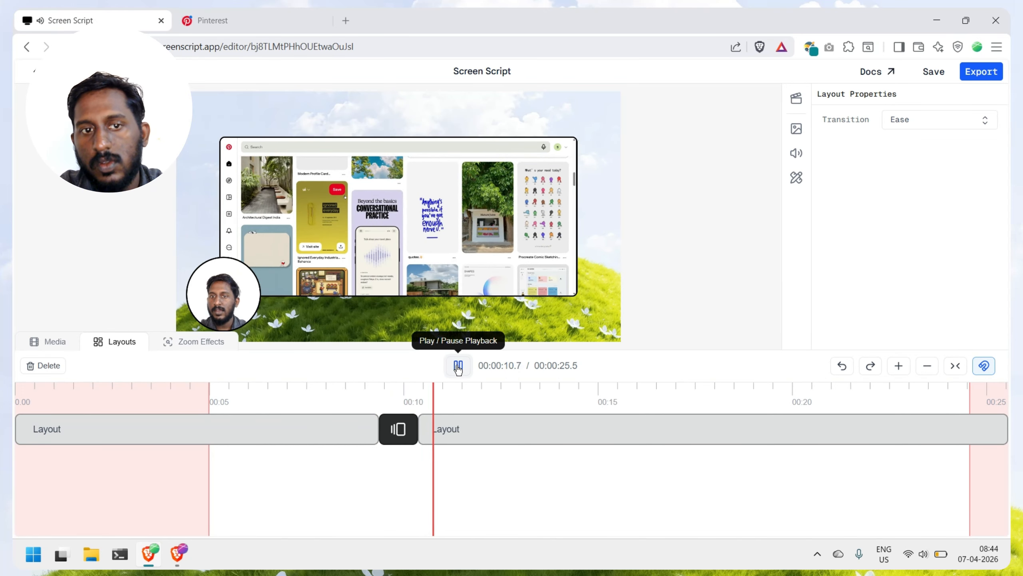
{"action": "left_click", "coordinate": [458, 367]}
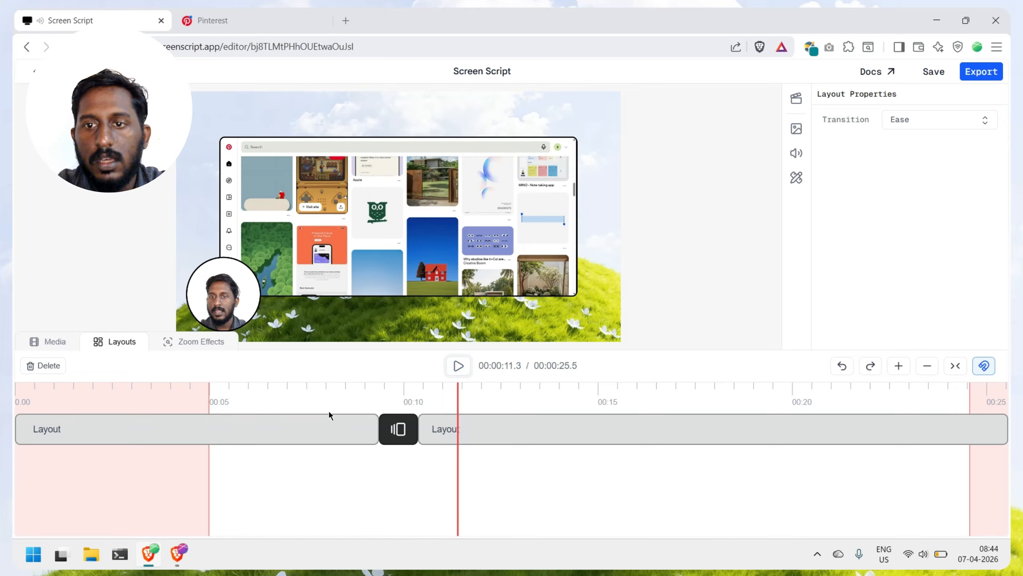
Step: Add a zoom keyframe at about 9.9 seconds on the Zoom Effects timeline
{"action": "left_click", "coordinate": [182, 347]}
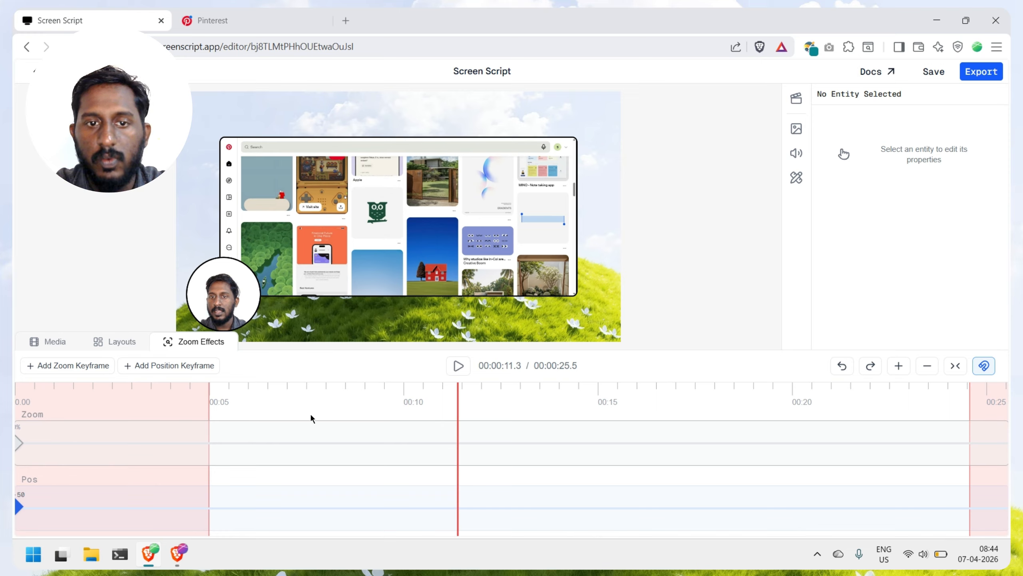
{"action": "left_click", "coordinate": [405, 390]}
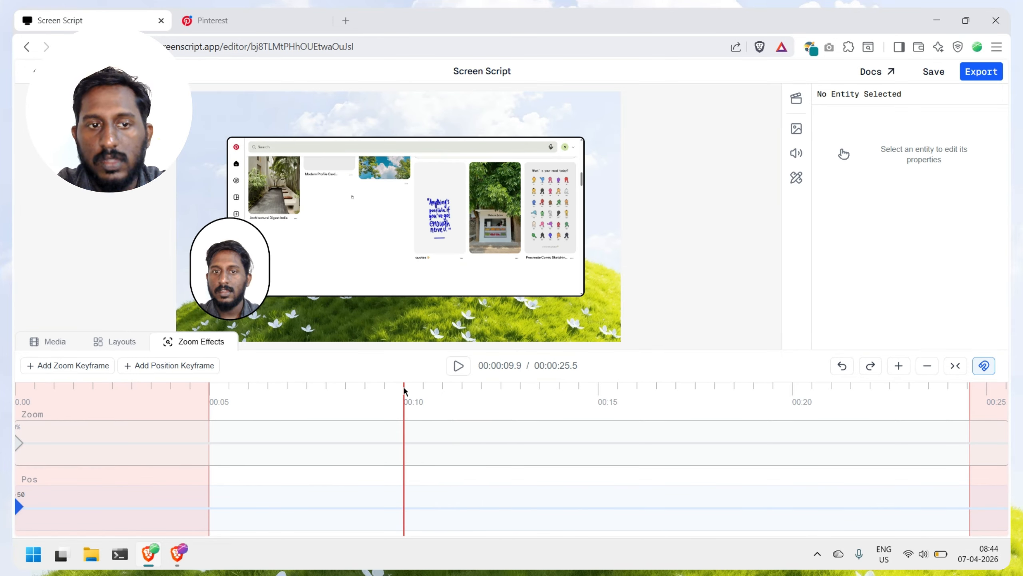
{"action": "left_click", "coordinate": [89, 367]}
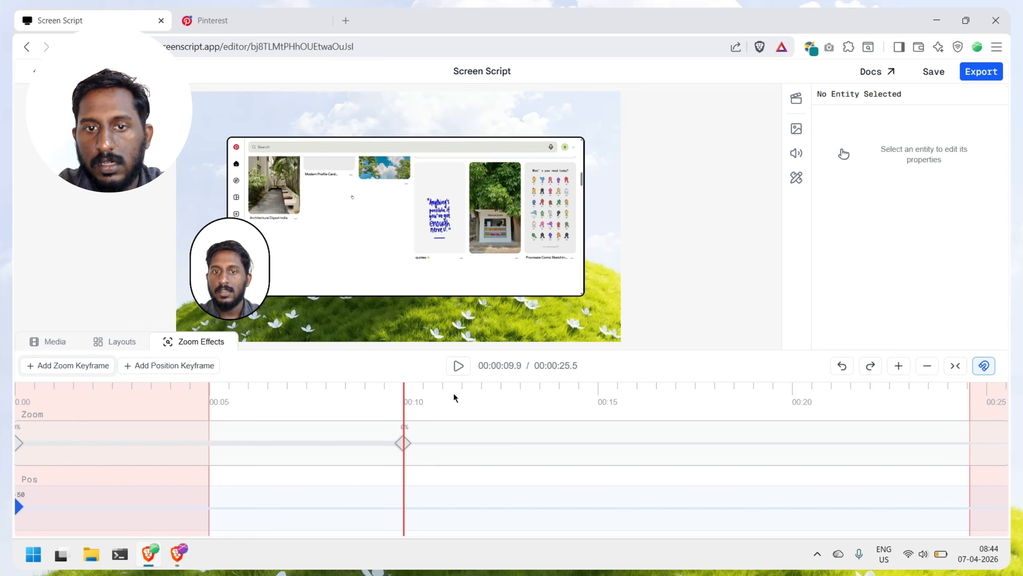
Step: Add a second zoom keyframe at about 10.4 seconds and set its zoom to 0.70
{"action": "left_click", "coordinate": [900, 368]}
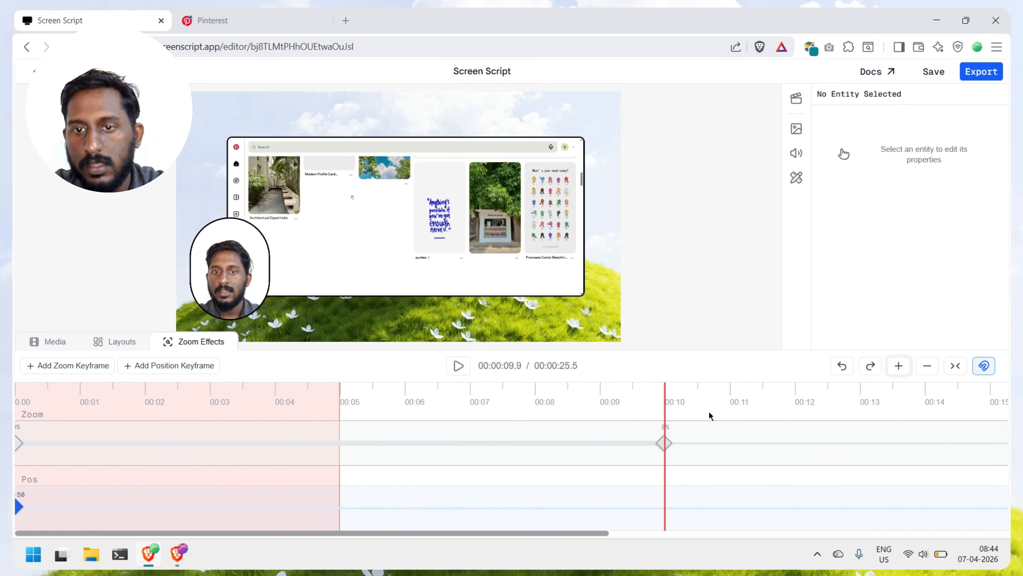
{"action": "left_click", "coordinate": [698, 393]}
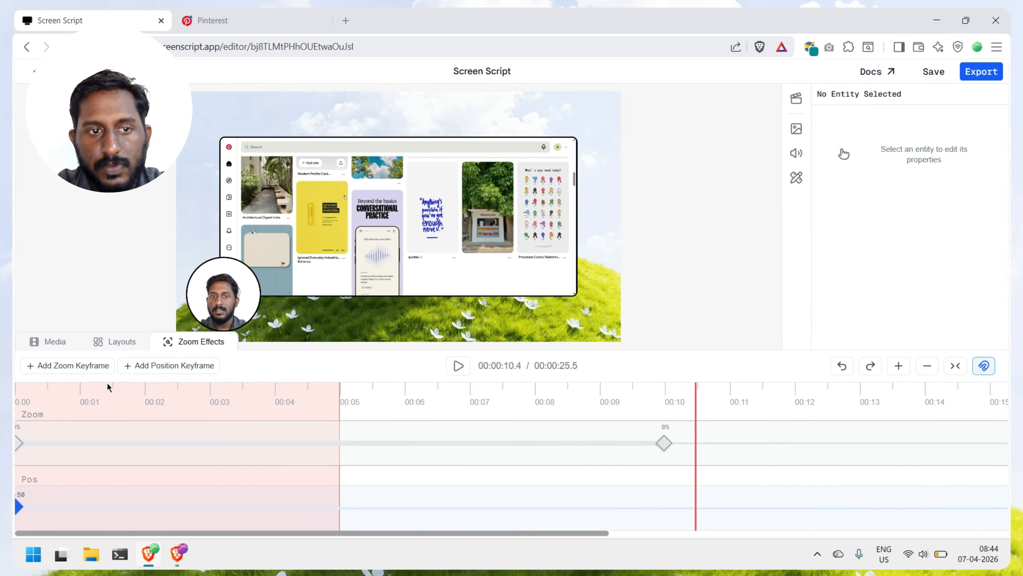
{"action": "left_click", "coordinate": [82, 365]}
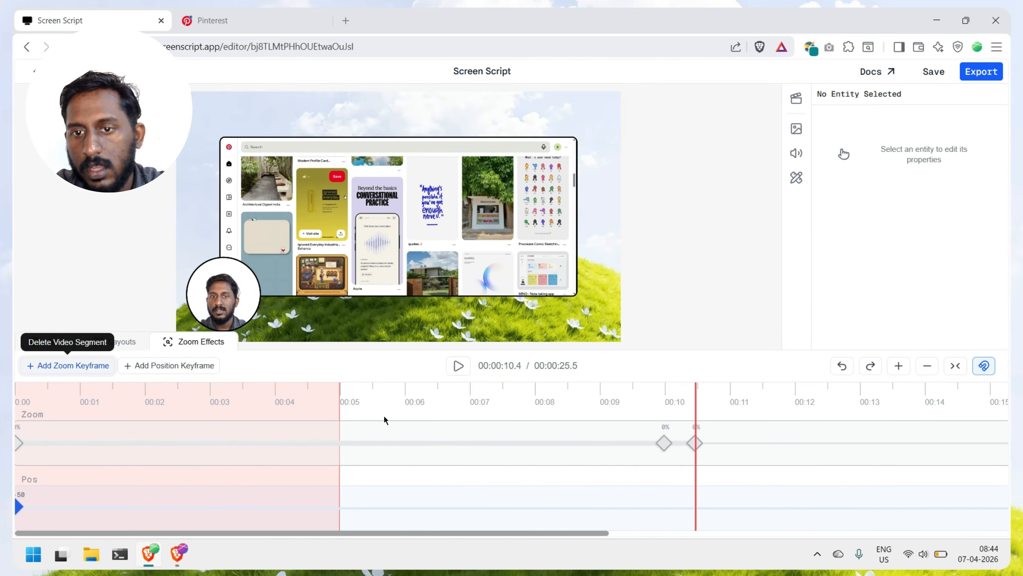
{"action": "left_click", "coordinate": [694, 443]}
{"action": "left_click_drag", "start_coordinate": [828, 134], "coordinate": [867, 139]}
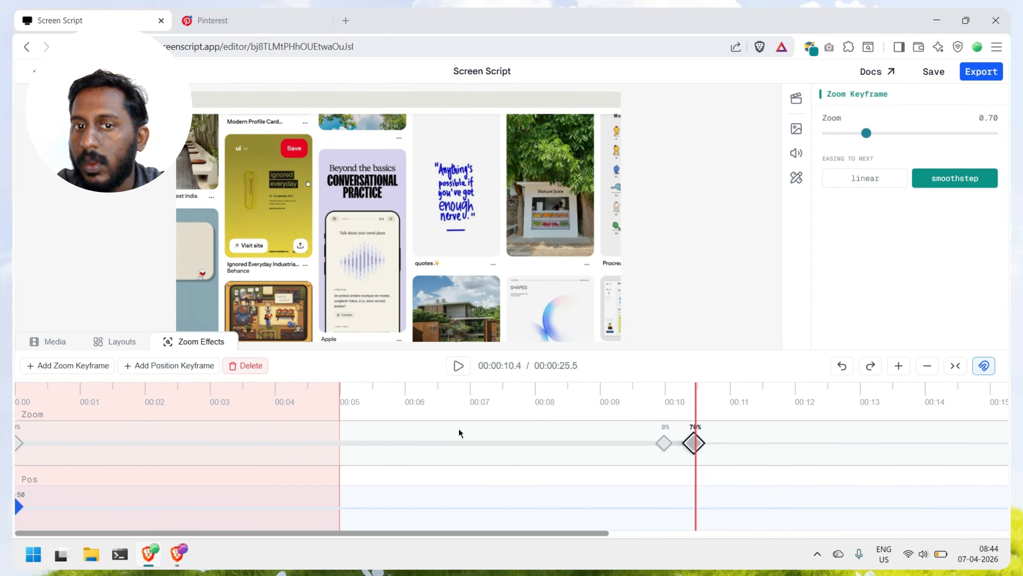
Step: Play the video from about 9.8 seconds to check the zoom between the two keyframes
{"action": "left_click", "coordinate": [657, 390]}
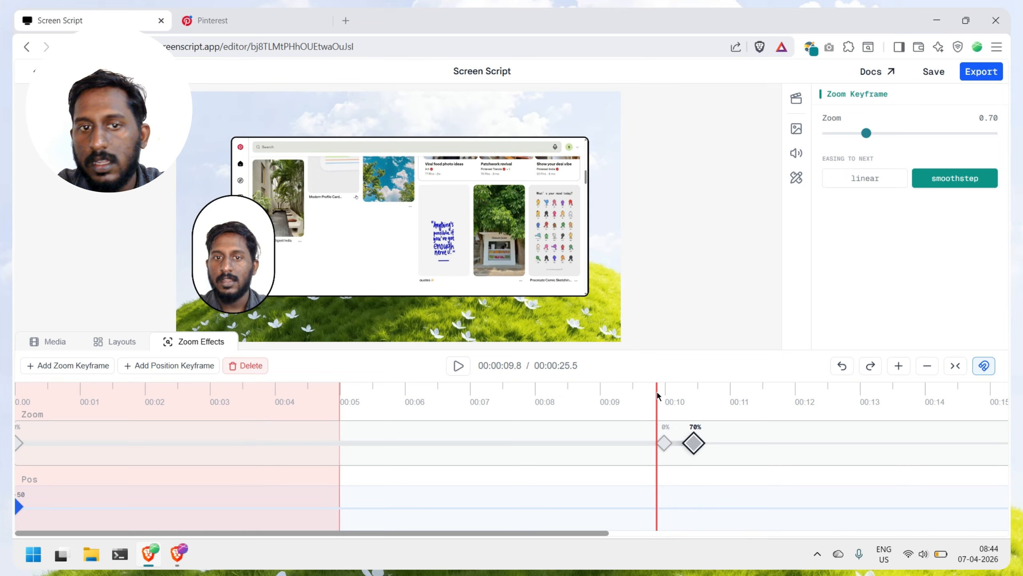
{"action": "left_click", "coordinate": [458, 367]}
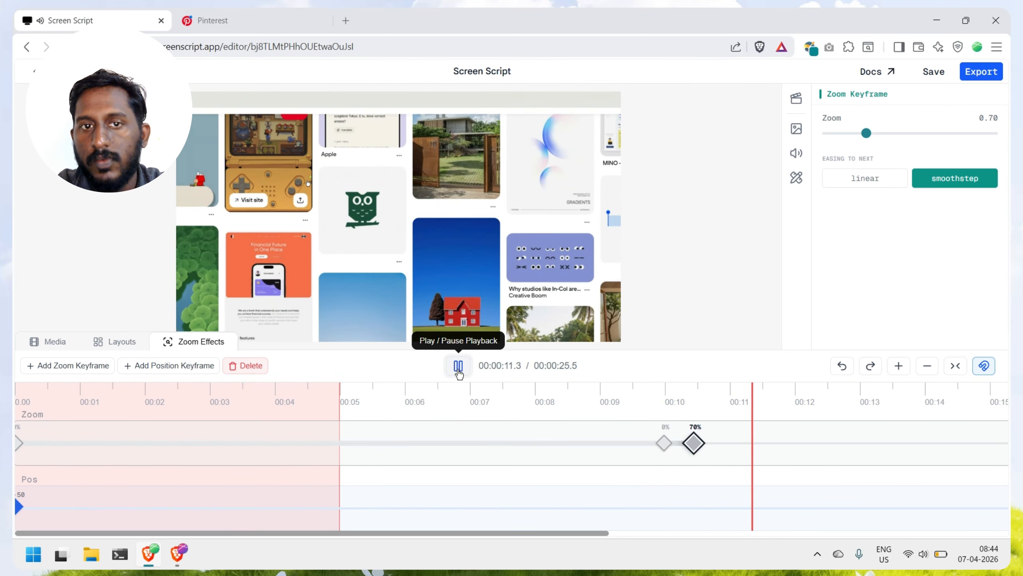
{"action": "left_click", "coordinate": [458, 367]}
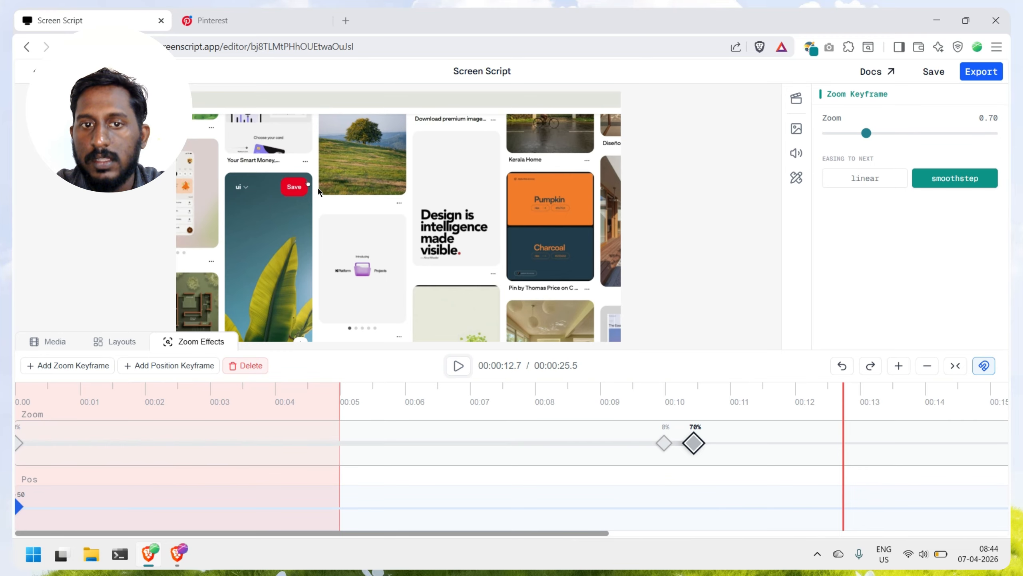
Step: Add a position keyframe at about 9.9 seconds and align it with the zoom keyframe near the 10-second mark
{"action": "left_click", "coordinate": [660, 507]}
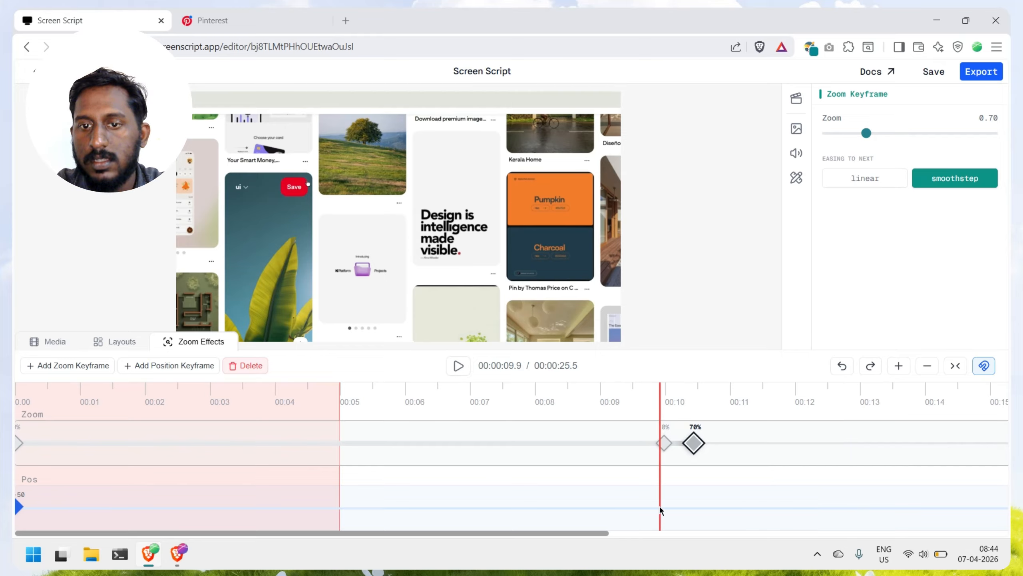
{"action": "left_click", "coordinate": [188, 367]}
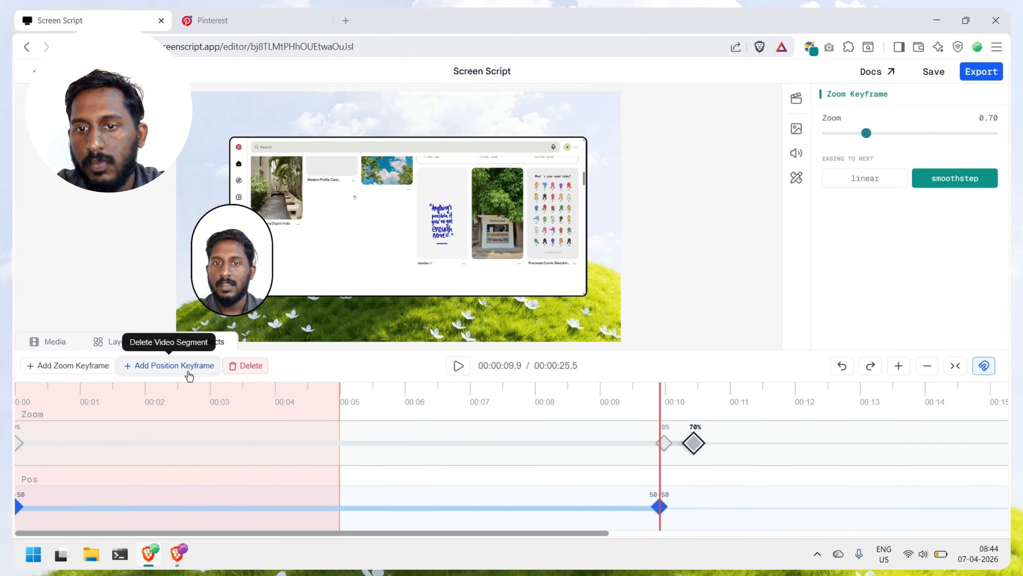
{"action": "left_click_drag", "start_coordinate": [664, 507], "coordinate": [668, 509]}
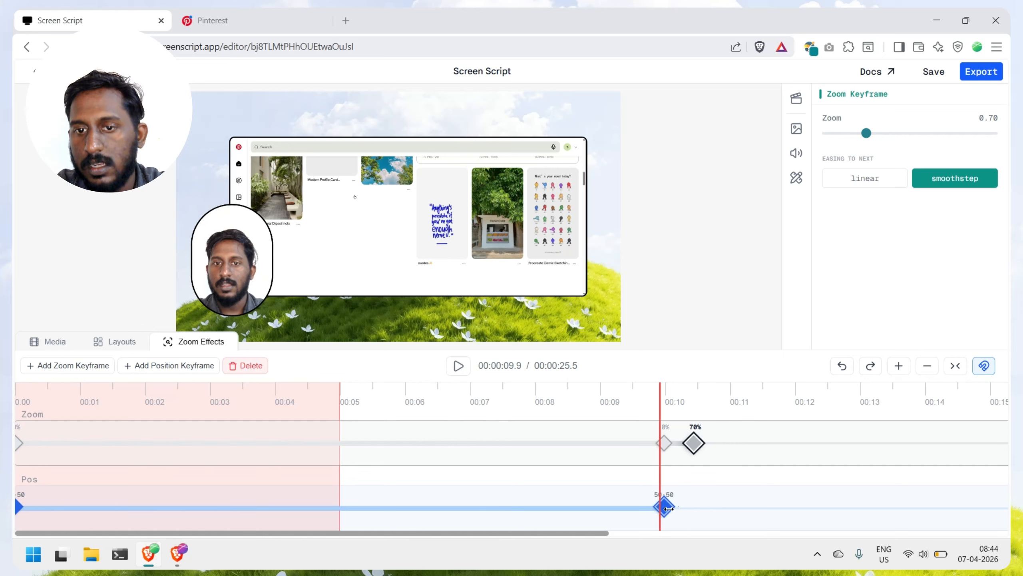
Step: Add a position keyframe at about 10.4 seconds and set its focus point to 12-22, near the frame's upper-left corner
{"action": "left_click", "coordinate": [697, 513]}
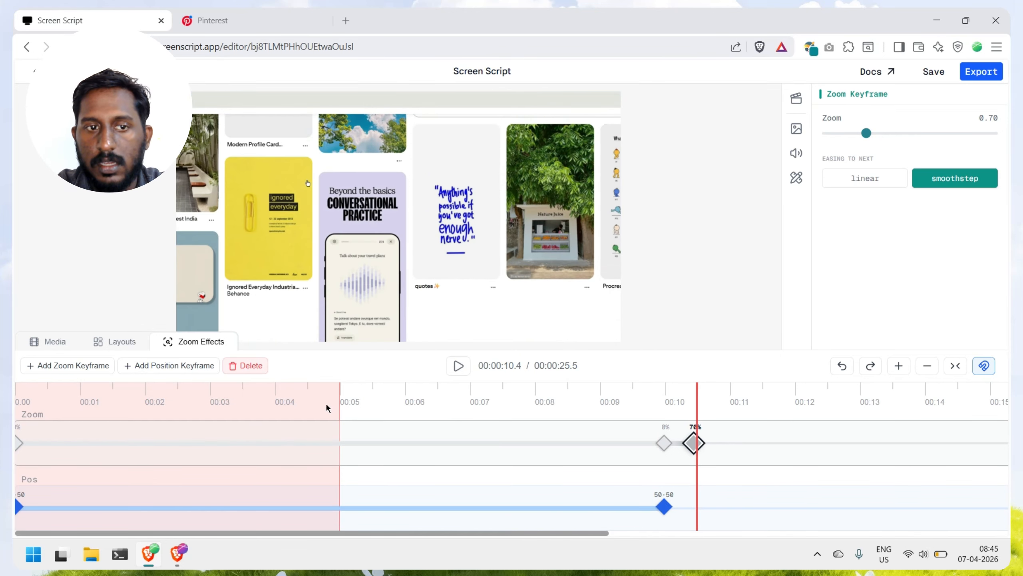
{"action": "left_click", "coordinate": [187, 366]}
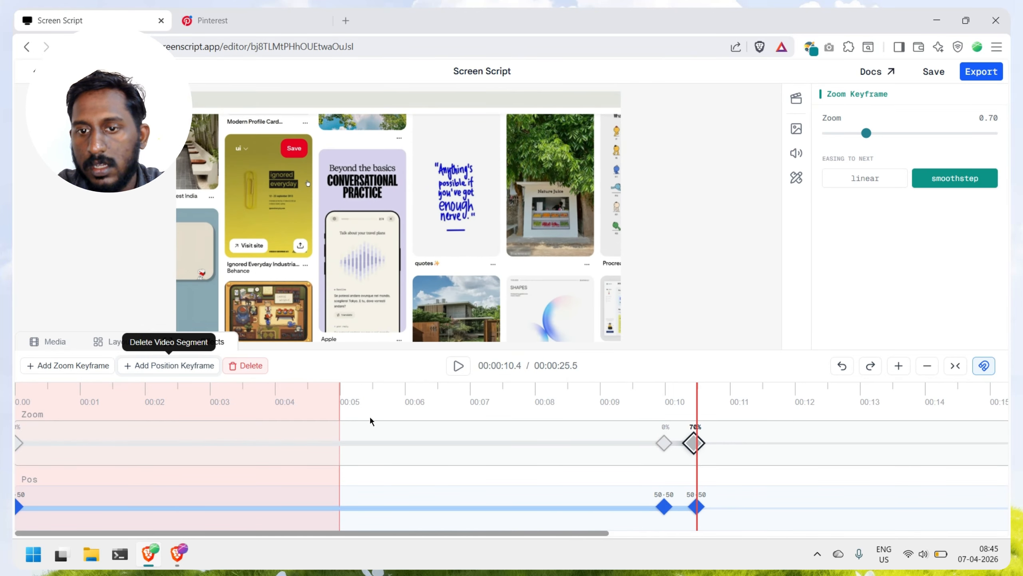
{"action": "left_click", "coordinate": [697, 507]}
{"action": "left_click_drag", "start_coordinate": [911, 164], "coordinate": [844, 139]}
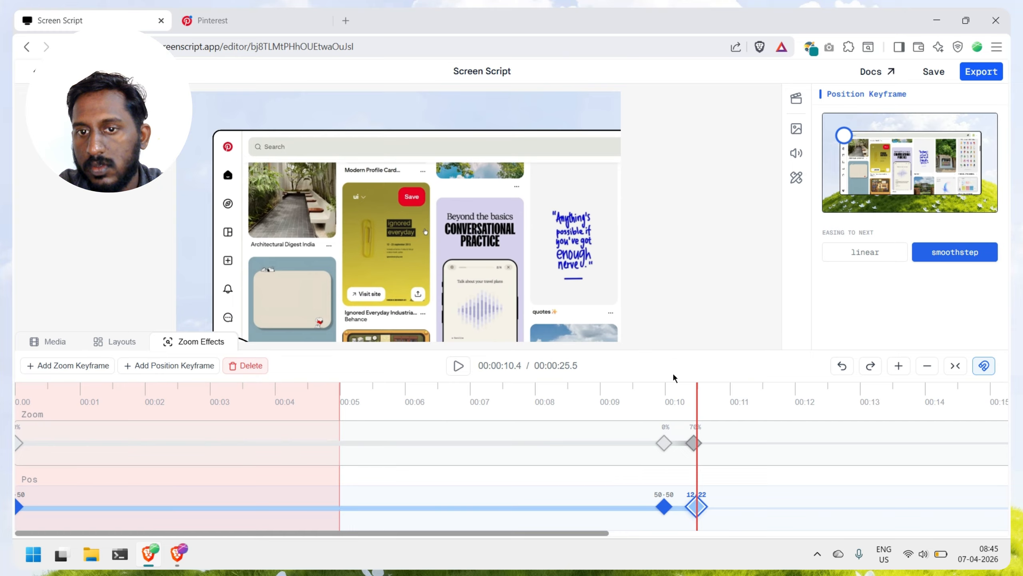
Step: Play the video from just before the 10-second keyframes to check the combined zoom and position movement
{"action": "left_click", "coordinate": [649, 400]}
{"action": "left_click", "coordinate": [459, 365]}
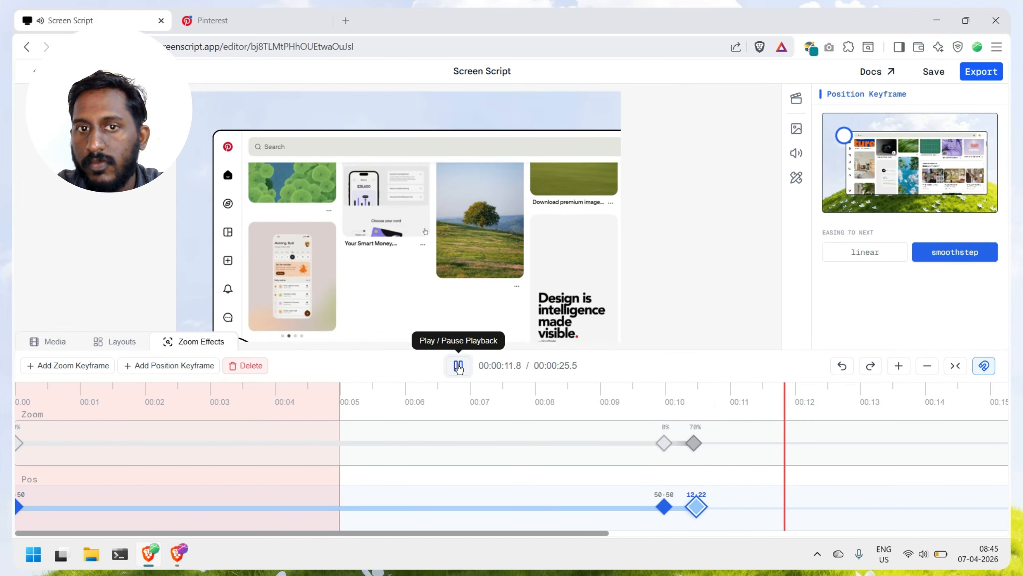
{"action": "left_click", "coordinate": [458, 366]}
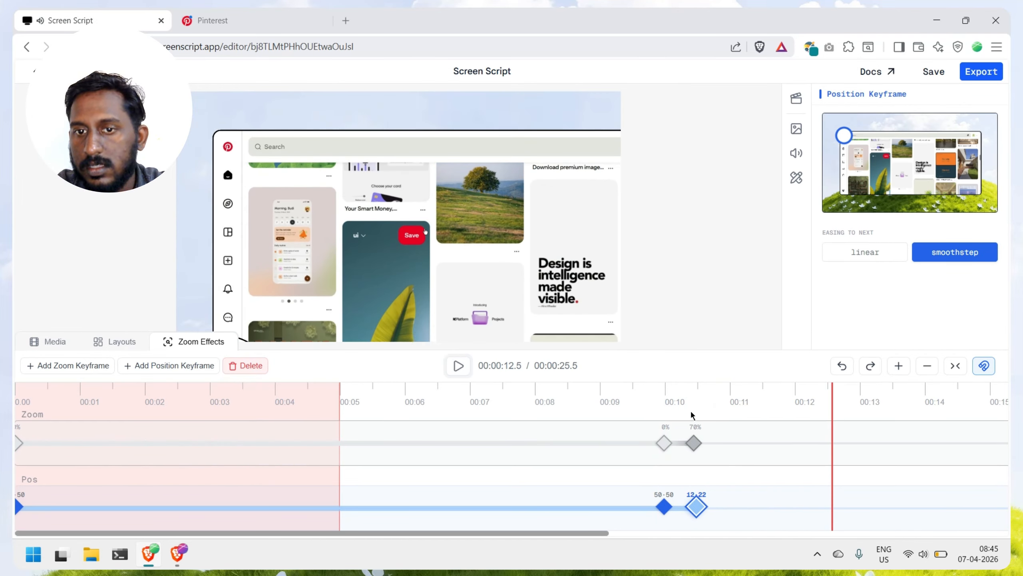
Step: Replay the zoom from about 9.7 seconds and enable Detached Camera From Zoom in the project settings
{"action": "left_click", "coordinate": [651, 396]}
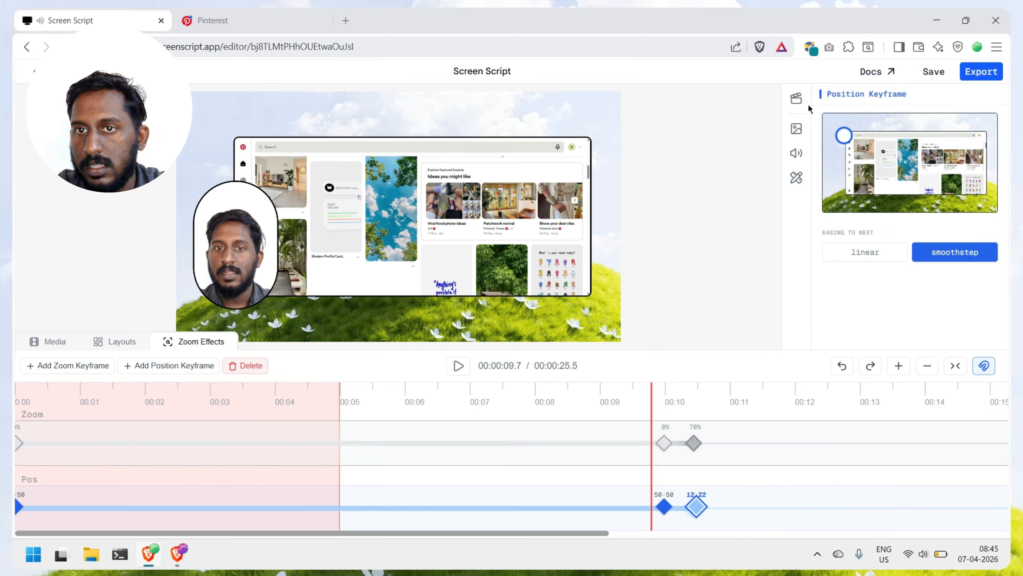
{"action": "left_click", "coordinate": [797, 100]}
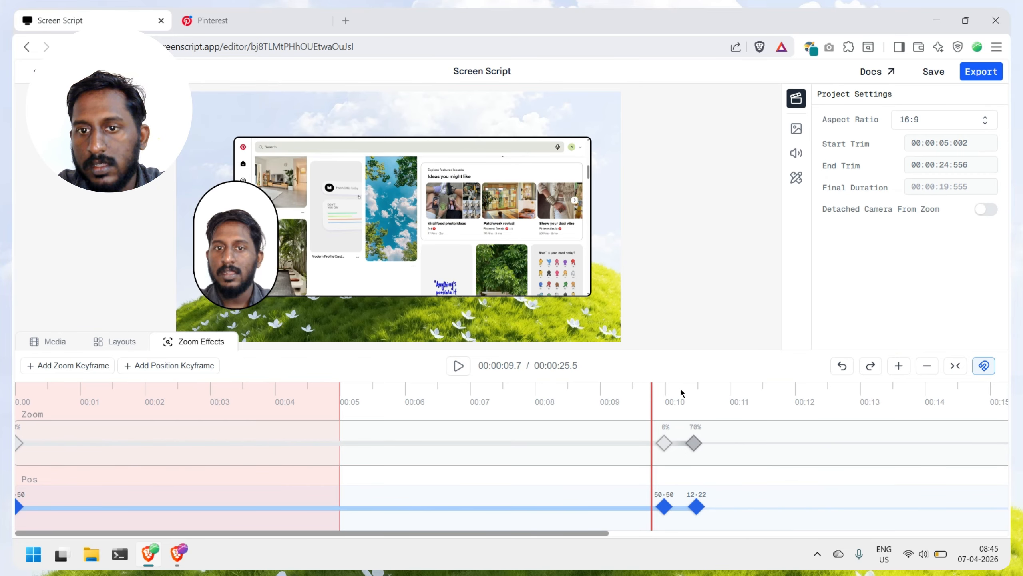
{"action": "left_click", "coordinate": [456, 367]}
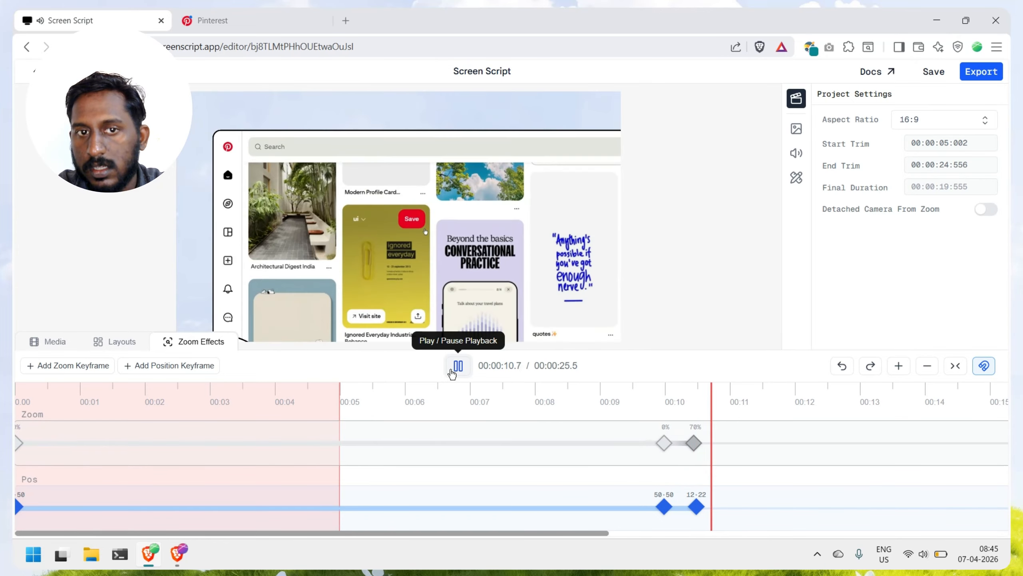
{"action": "left_click", "coordinate": [451, 370]}
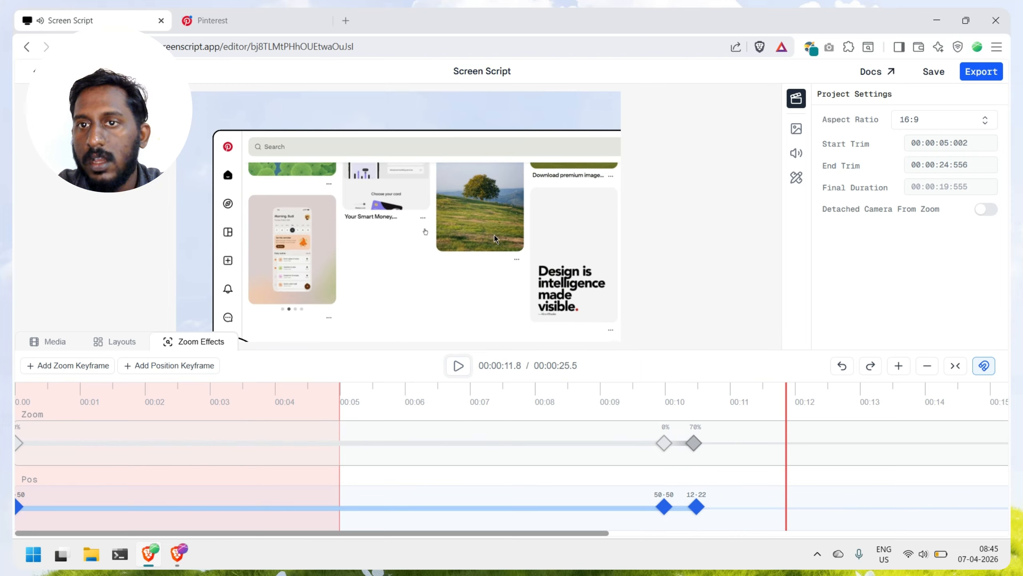
{"action": "left_click", "coordinate": [988, 210]}
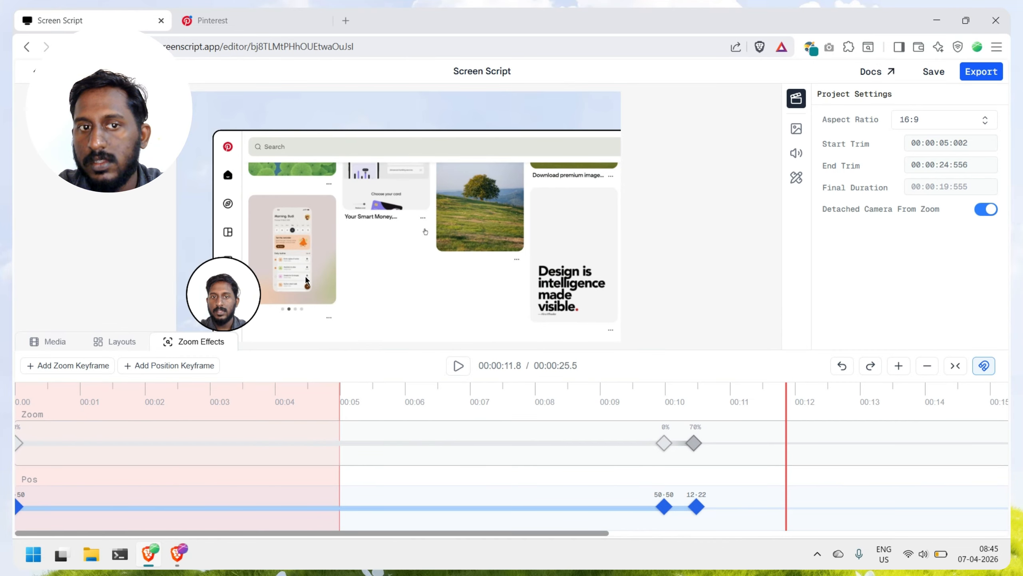
Step: Play the video from about 9.6 seconds to check how the detached camera behaves during the zoom
{"action": "left_click", "coordinate": [648, 403]}
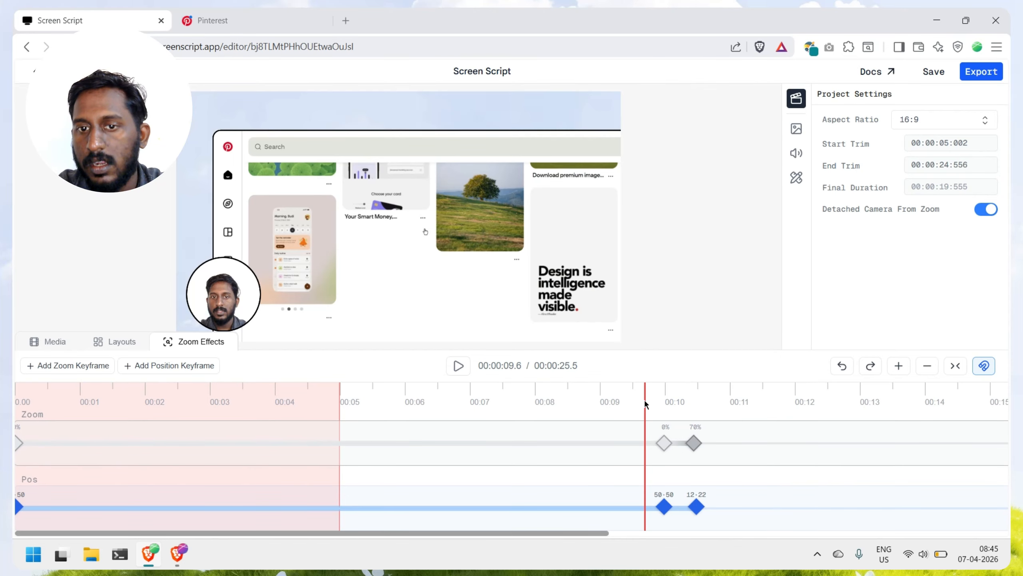
{"action": "left_click", "coordinate": [459, 366]}
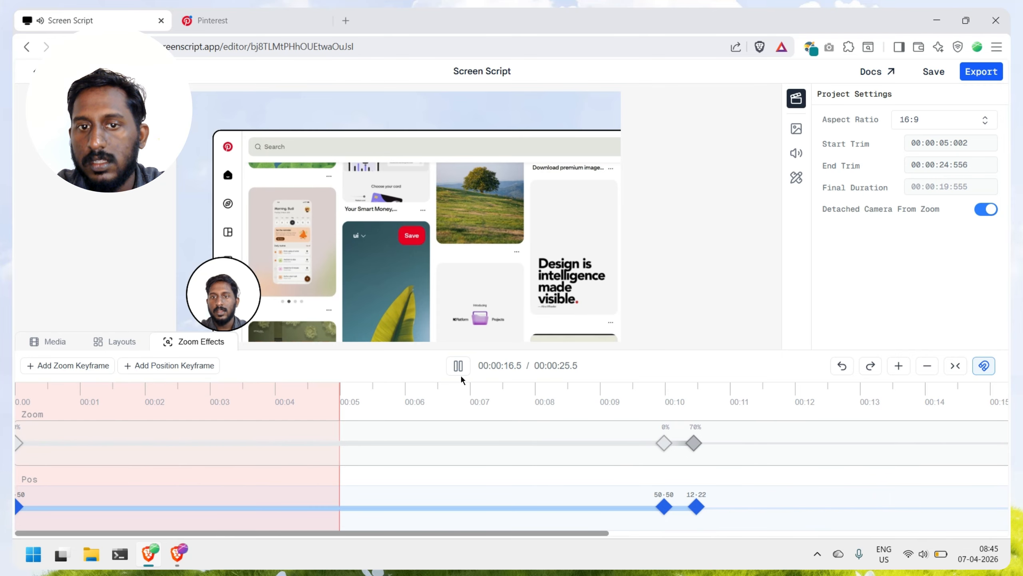
{"action": "left_click", "coordinate": [461, 375]}
Step: Save the project and open its export page, viewing the available output resolution presets
{"action": "left_click", "coordinate": [934, 72]}
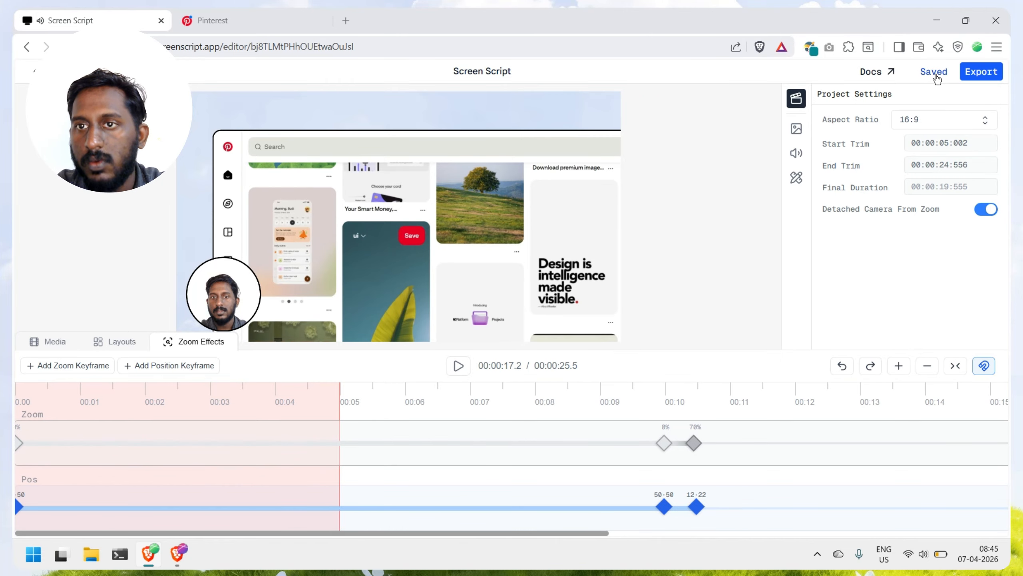
{"action": "left_click", "coordinate": [991, 72]}
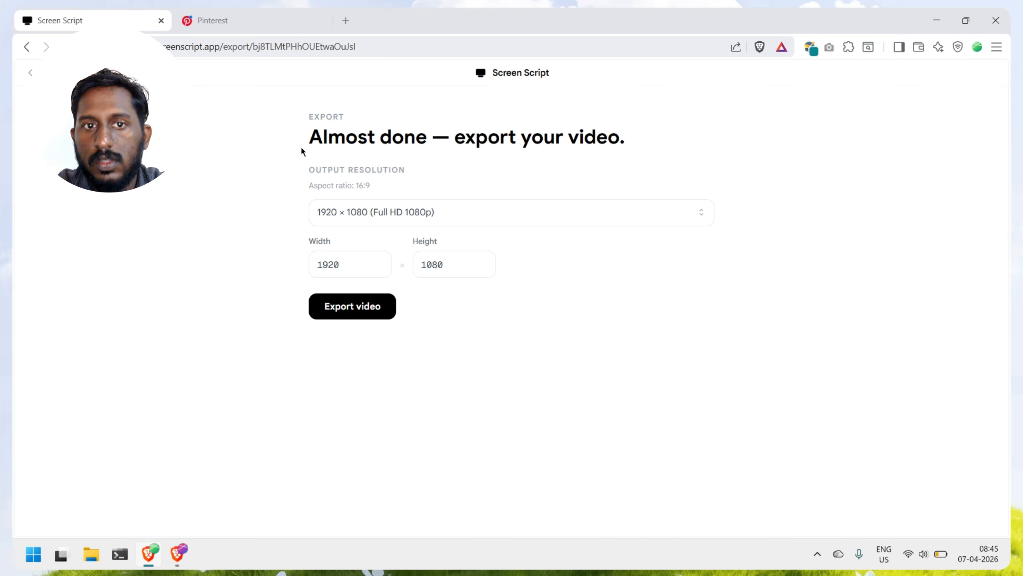
{"action": "left_click", "coordinate": [355, 211]}
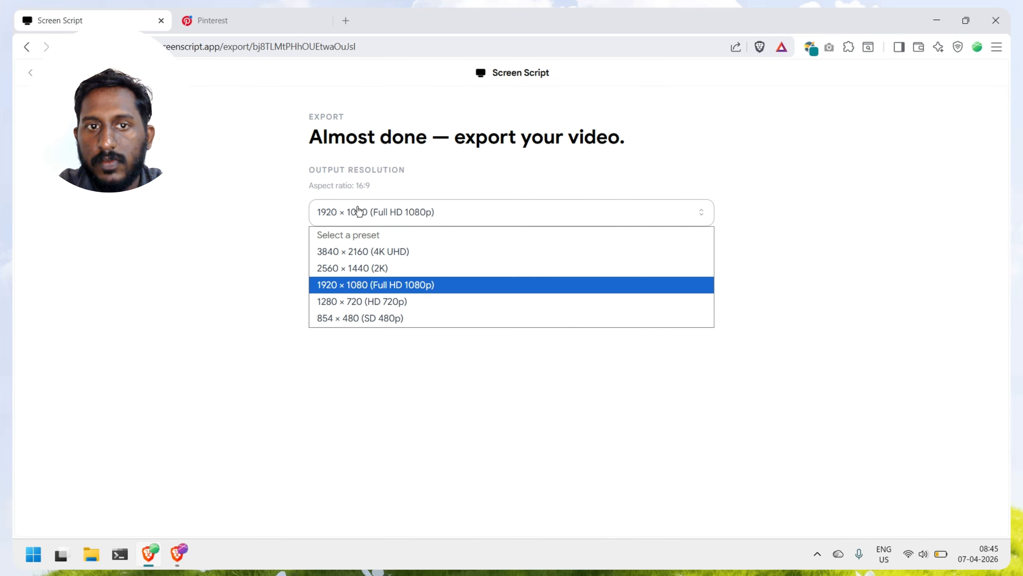
{"action": "left_click", "coordinate": [192, 205]}
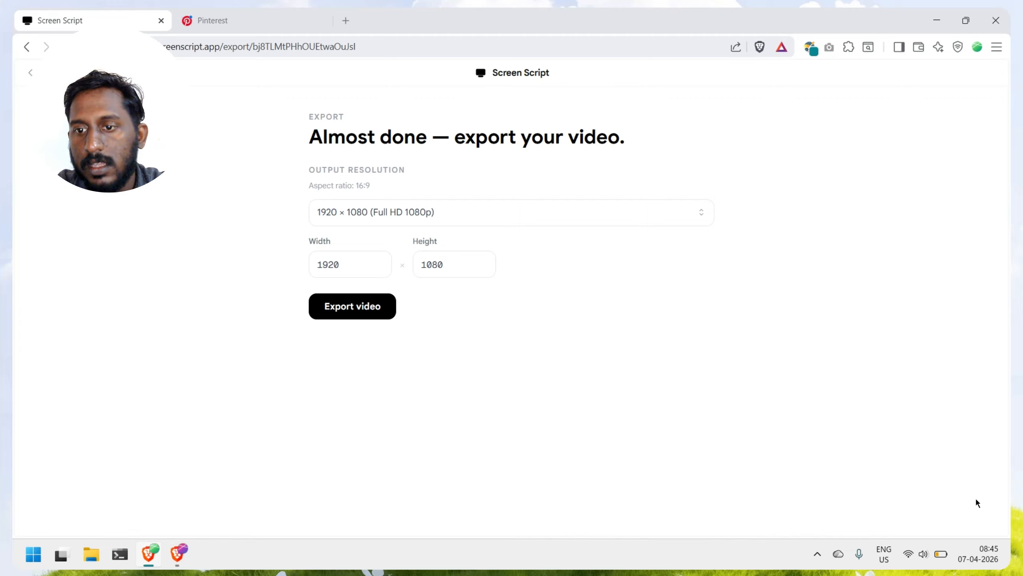
Step: Check the battery level and energy saver status in the Windows quick settings
{"action": "left_click", "coordinate": [941, 555]}
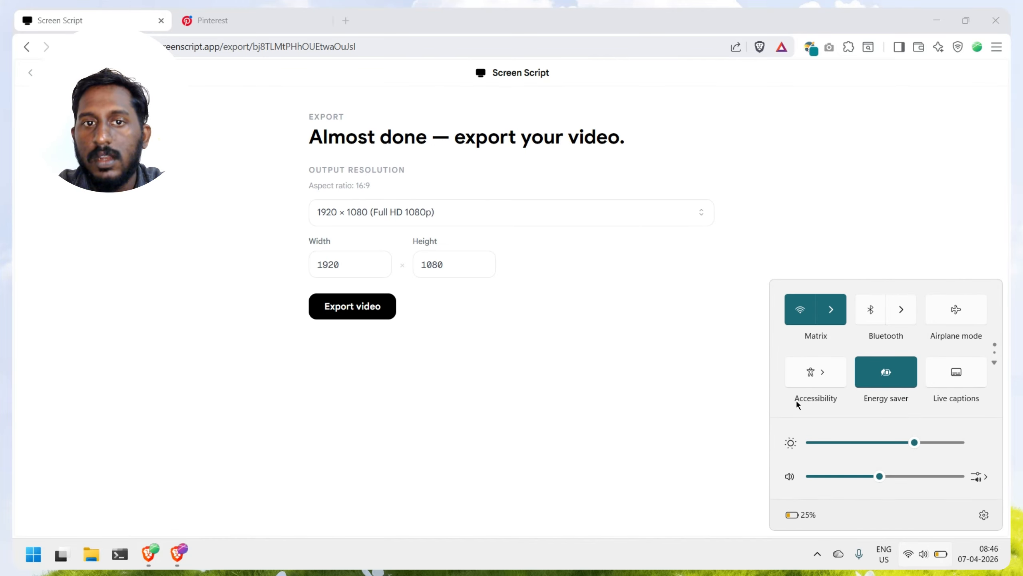
{"action": "left_click", "coordinate": [496, 319]}
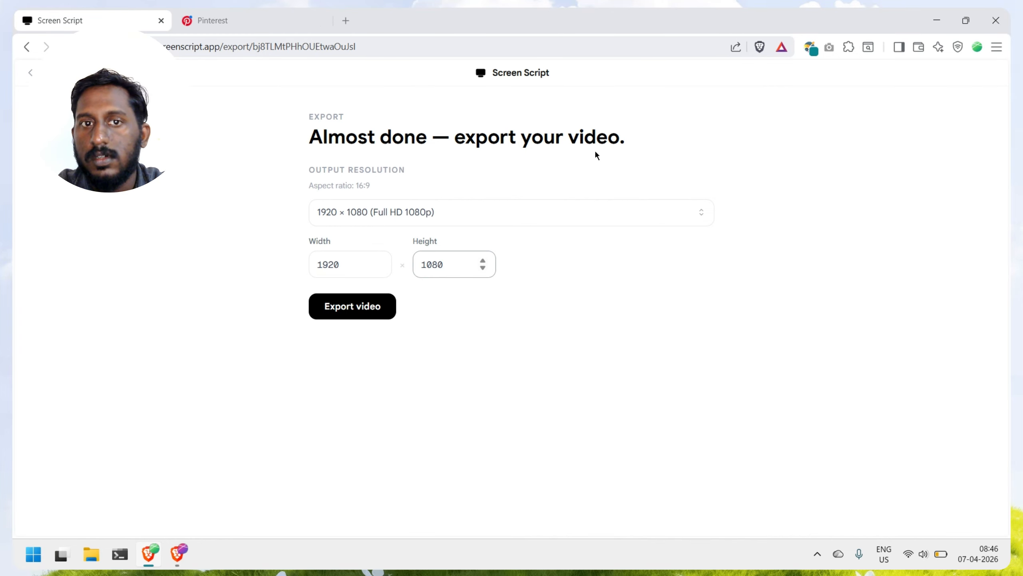
Step: Set the output resolution to the 2560 × 1440 (2K) preset and start exporting the video
{"action": "left_click", "coordinate": [346, 320]}
{"action": "left_click", "coordinate": [383, 220]}
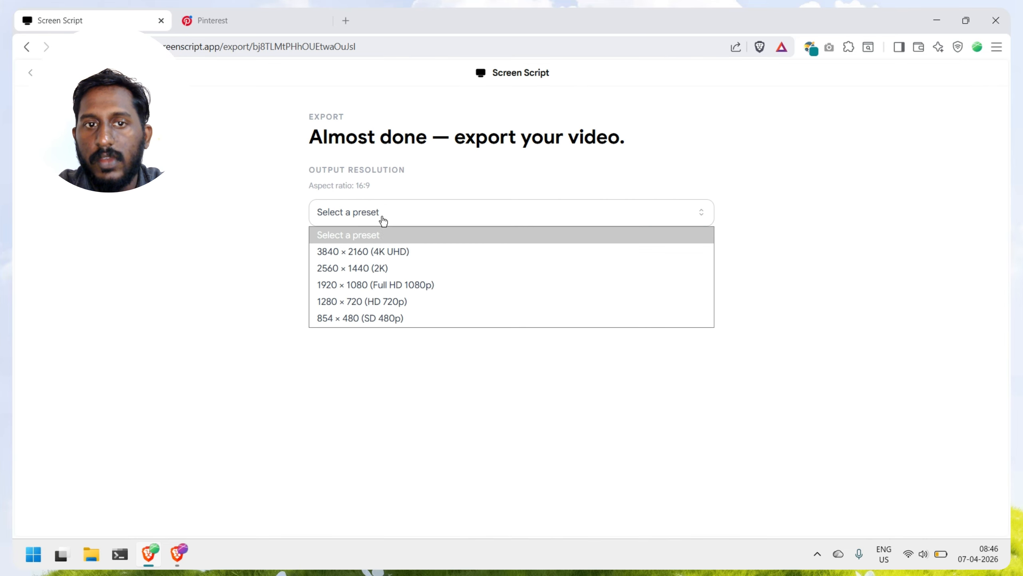
{"action": "left_click", "coordinate": [377, 251]}
{"action": "left_click", "coordinate": [392, 223]}
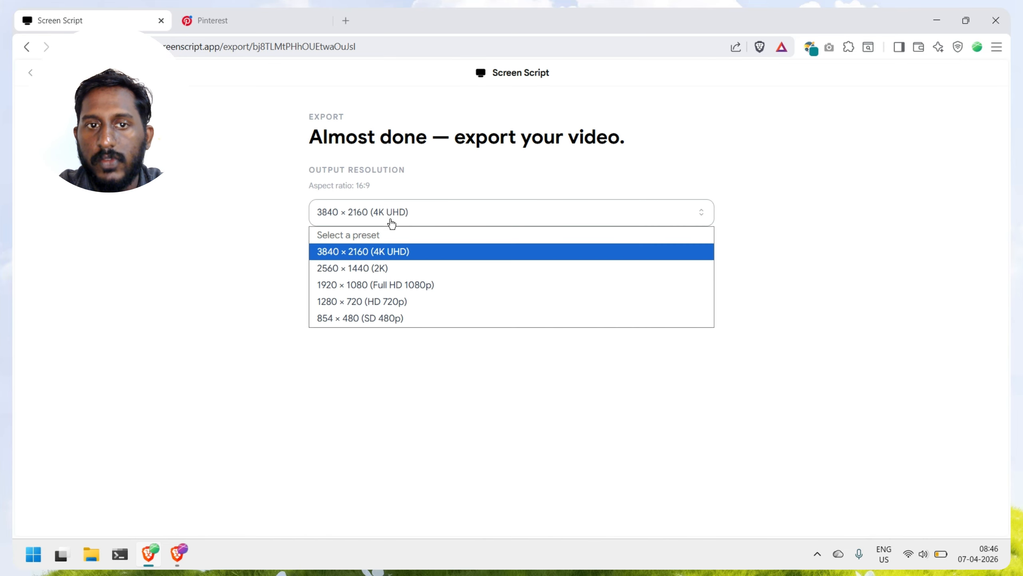
{"action": "left_click", "coordinate": [375, 268]}
{"action": "left_click", "coordinate": [354, 305]}
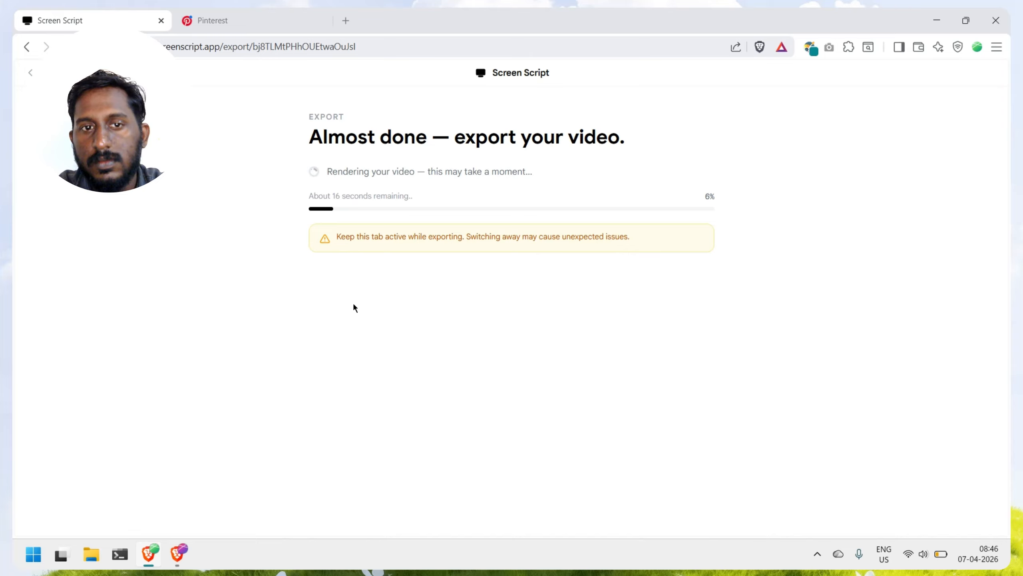